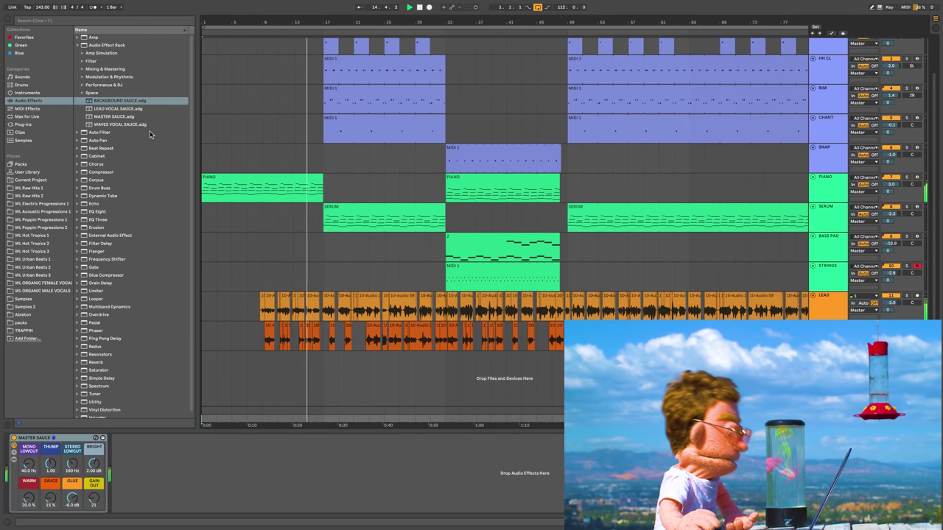
Play the Serum clip's section from bar 17 and inspect the second chain in that track's Audio Effect Rack.
scroll(277, 176, "up", 2)
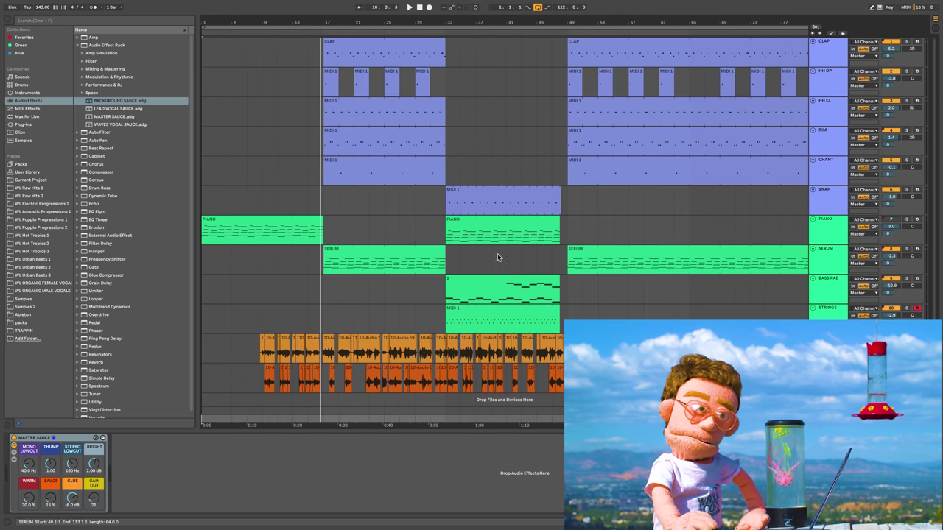
left_click(232, 221)
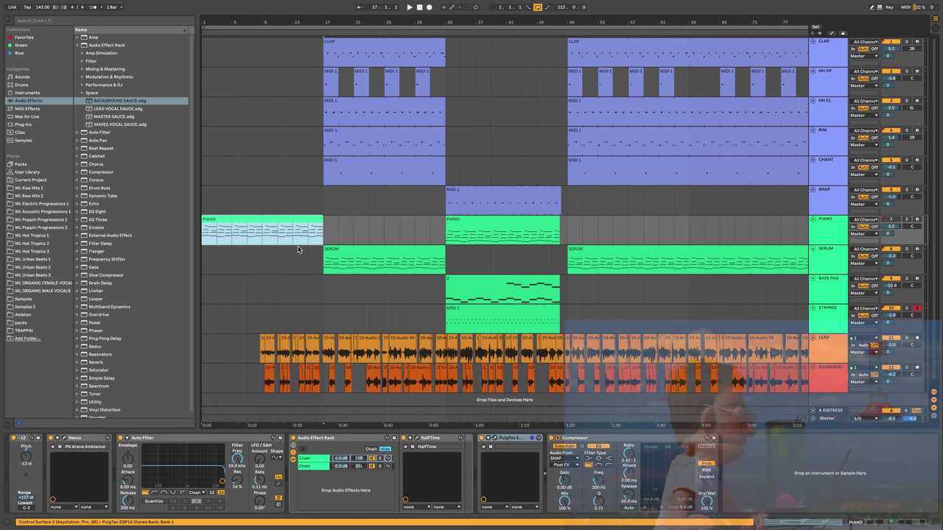
left_click(345, 257)
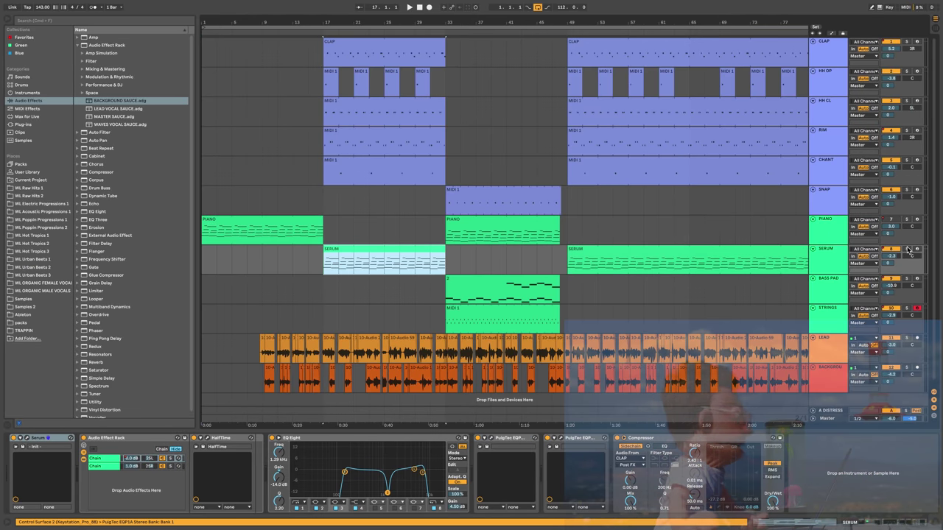
key("space")
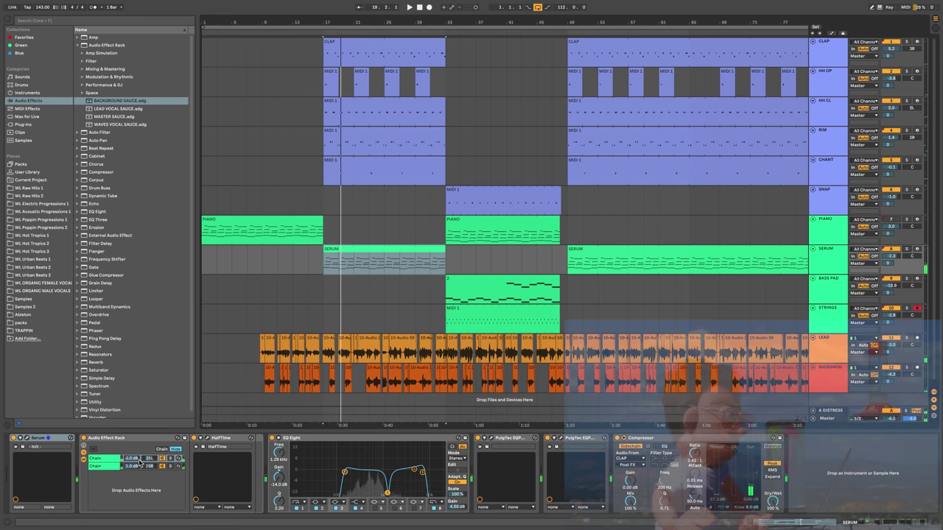
left_click(109, 467)
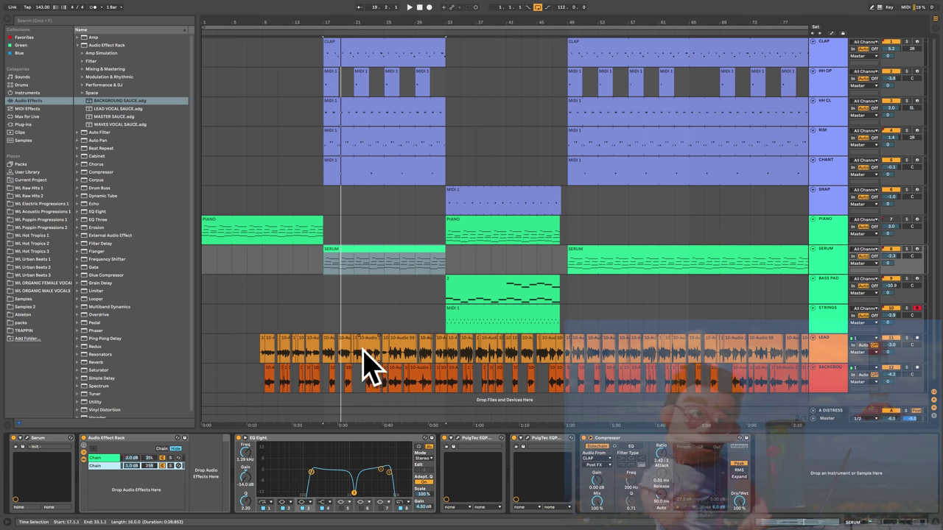
Solo the BASS PAD and STRINGS tracks and play their section from bar 33.
left_click(486, 285)
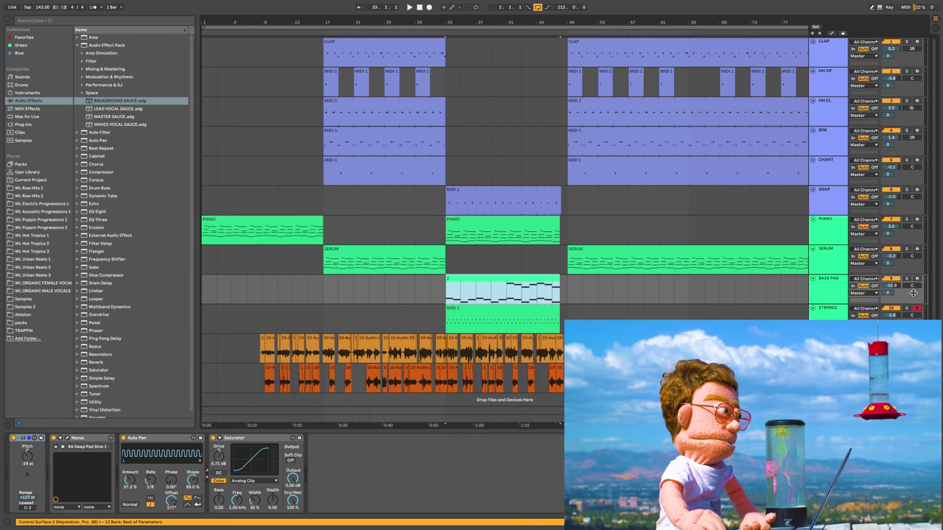
left_click(906, 307)
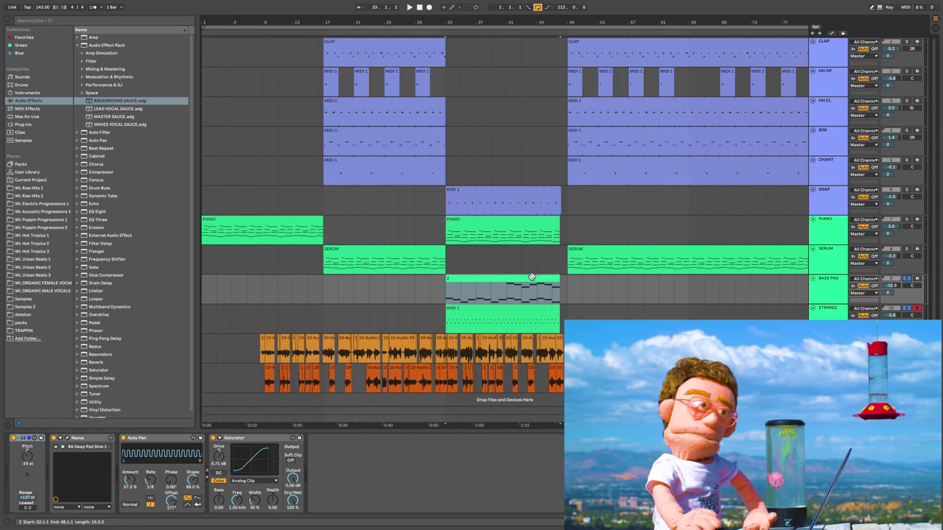
key("space")
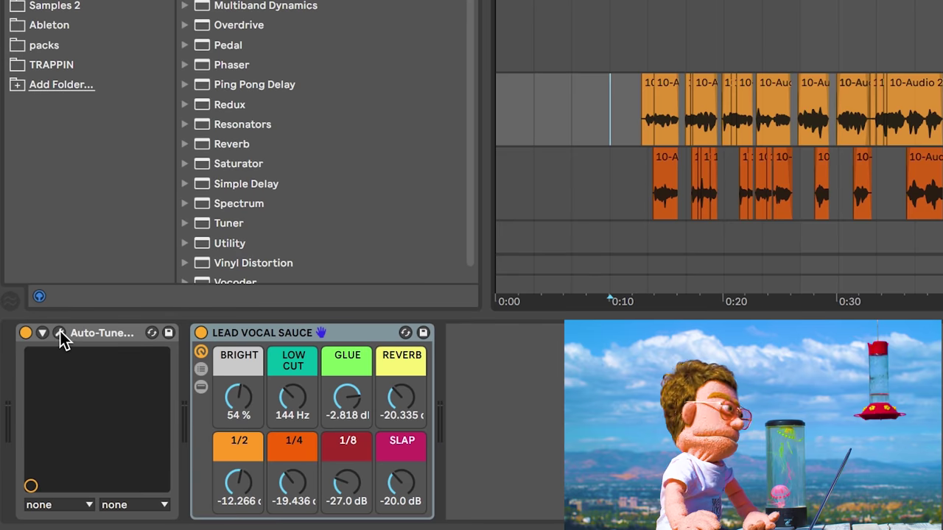
Compare the first background vocal clips during playback with the BACKGROUND SAUCE rack bypassed and switched back on.
left_click(630, 188)
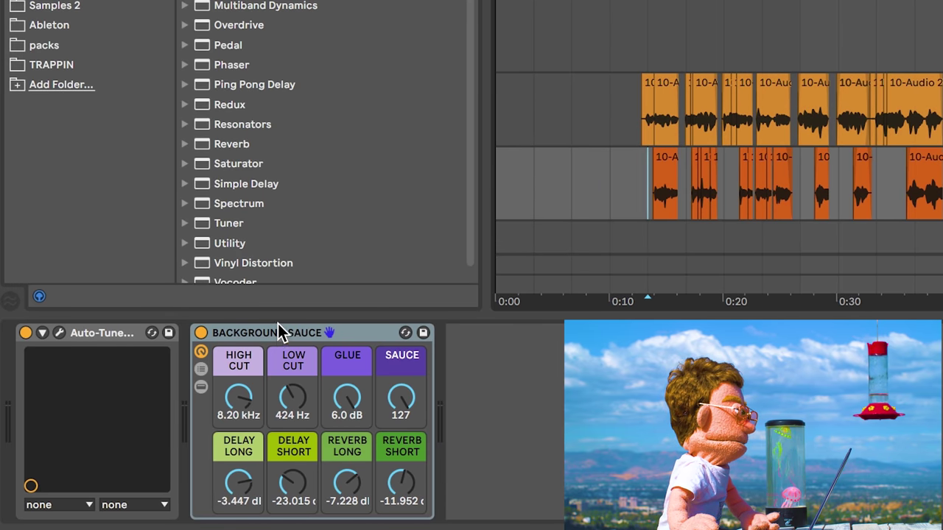
left_click(351, 328)
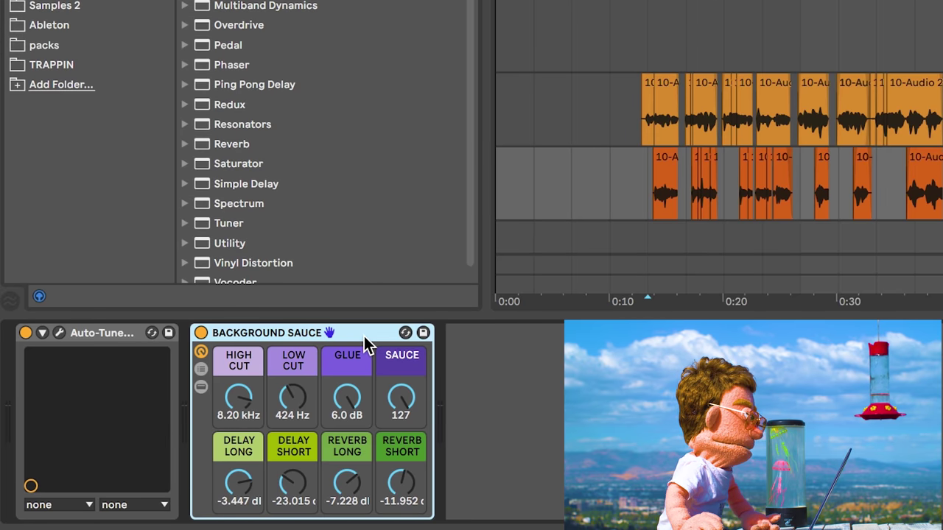
left_click(657, 182)
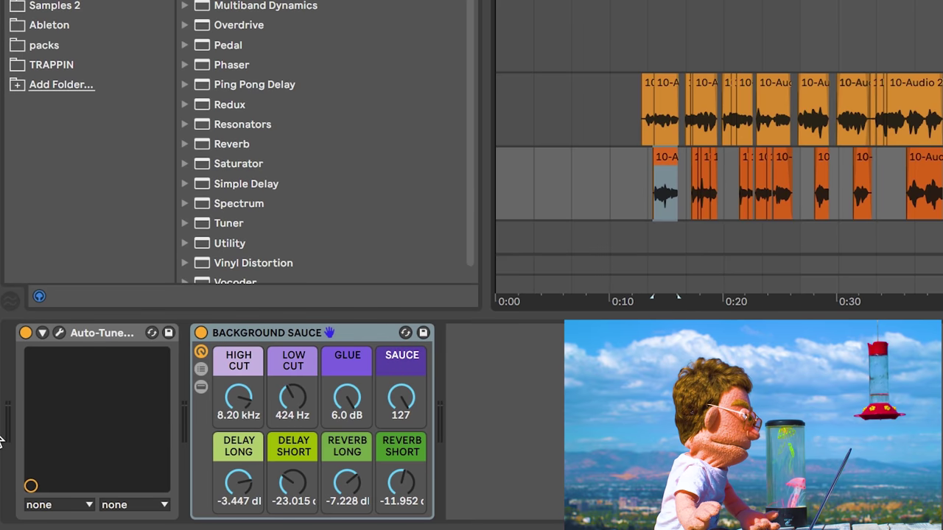
left_click(199, 333)
key("space")
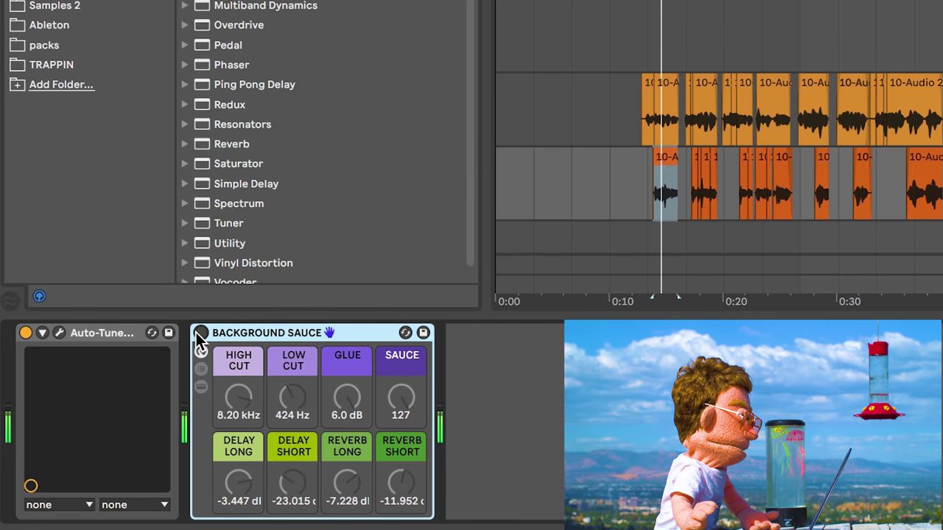
left_click(199, 333)
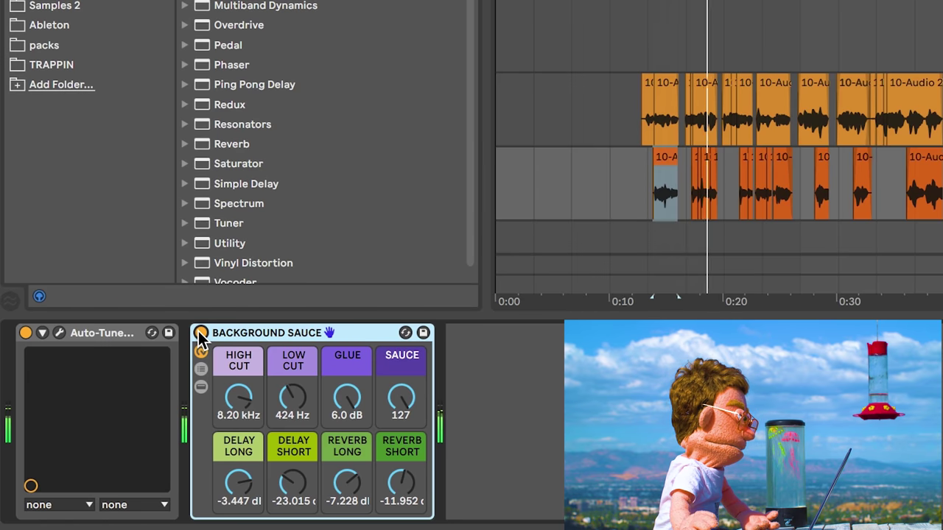
key("space")
Play the SNAP clip through its BACKGROUND SAUCE rack, including the part near the clip's end.
key("space")
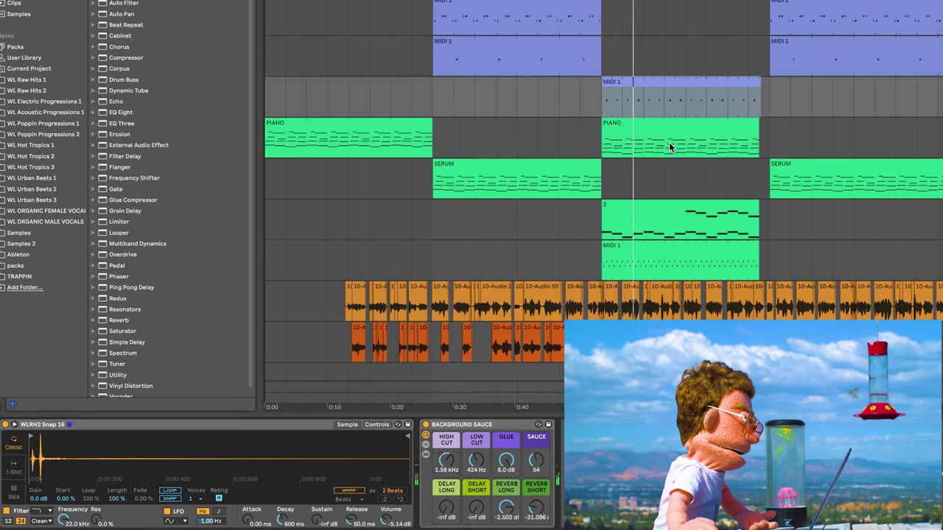
scroll(789, 212, "up", 5)
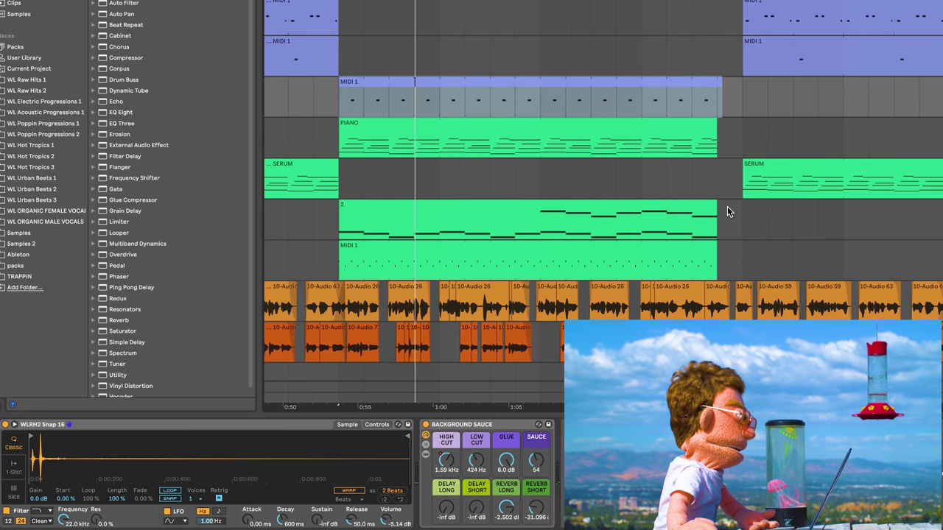
left_click(690, 110)
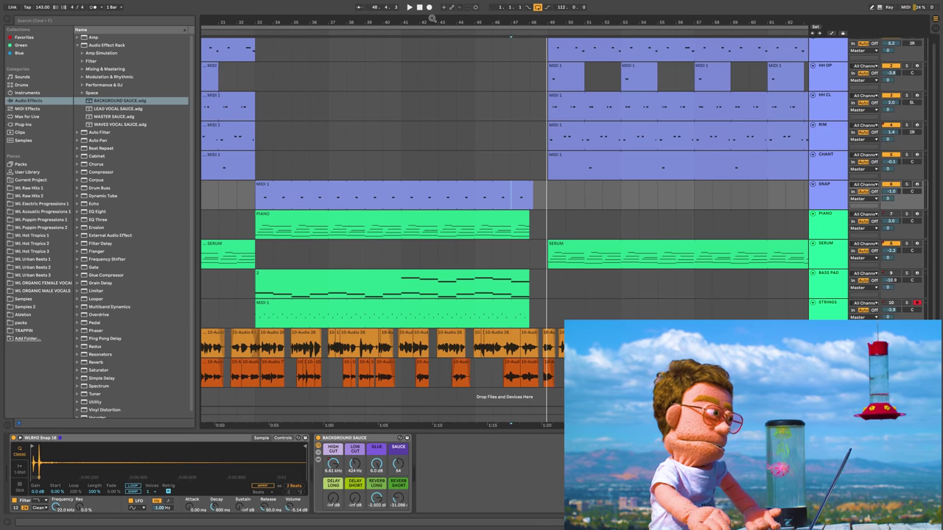
Insert a new MIDI track directly below the SERUM track.
left_click_drag(432, 18, 425, 26)
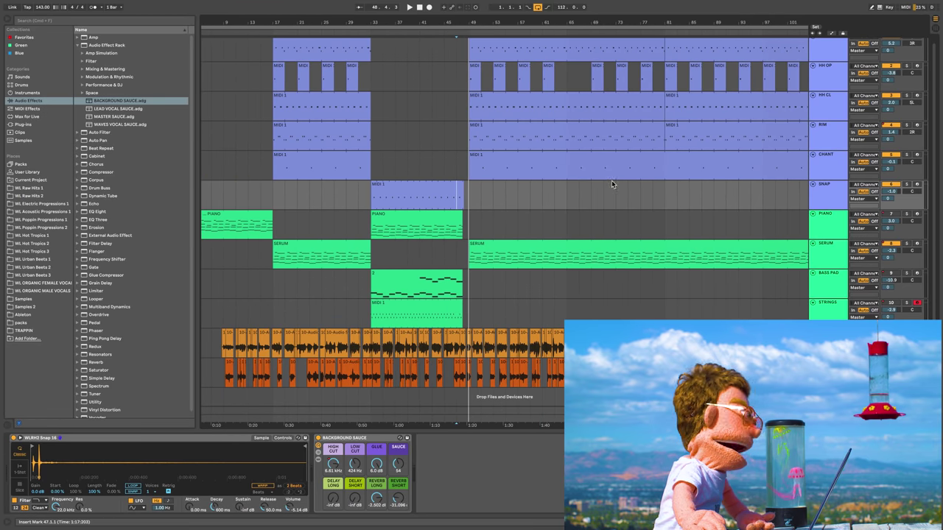
left_click(835, 257)
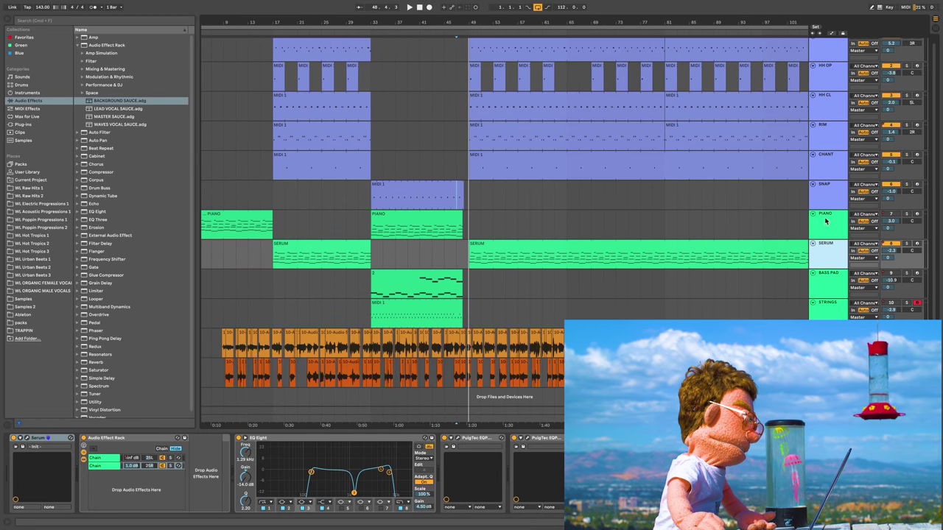
key("ctrl+shift+t")
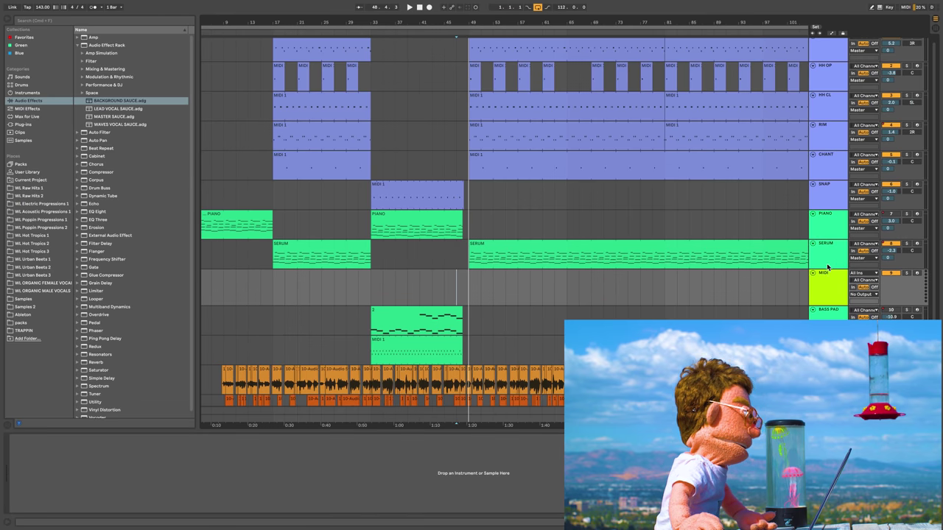
Copy the SERUM clip at bar 17 onto the new MIDI track and open the copy's notes for editing.
left_click(347, 250)
left_click_drag(346, 251, 348, 280)
double_click(348, 280)
Delete the upper notes in the copied clip, keeping only the lowest F4, E4, D4 and E4 line.
left_click(317, 347)
key("super+a")
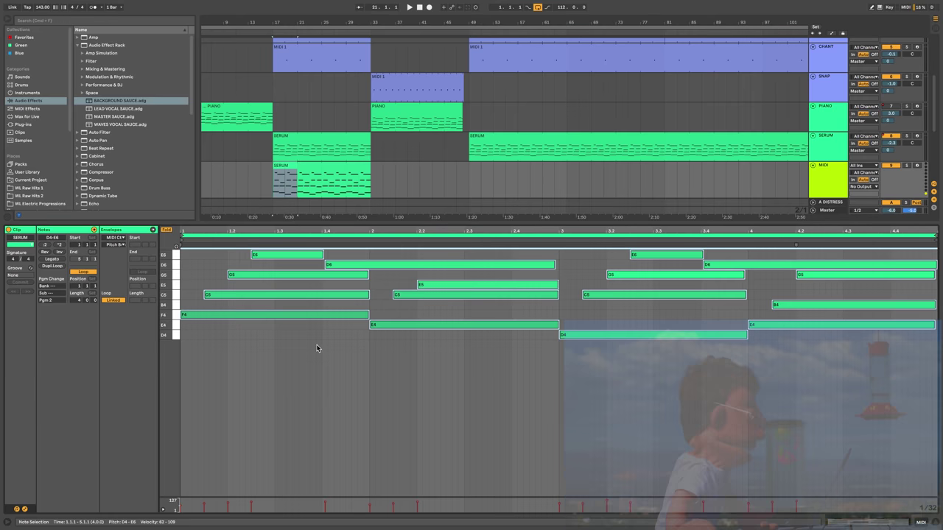
left_click_drag(317, 346, 869, 318)
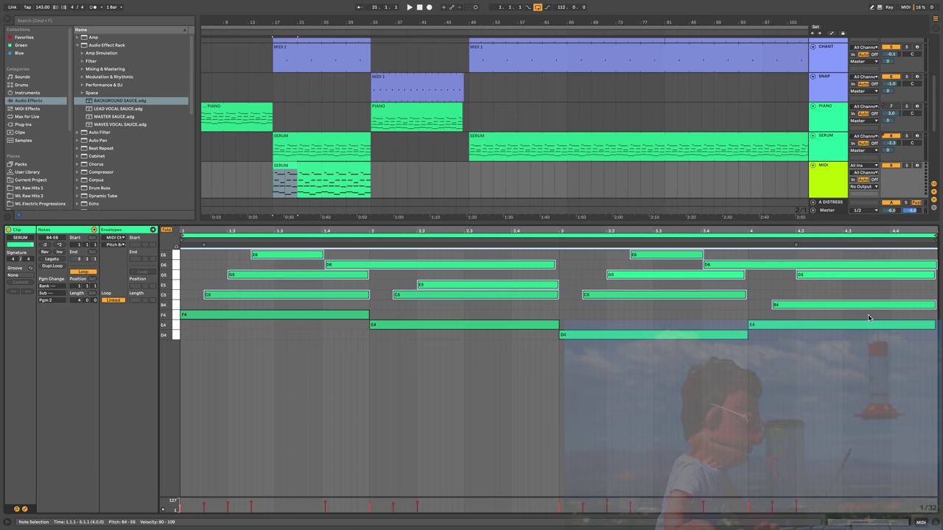
key("Delete")
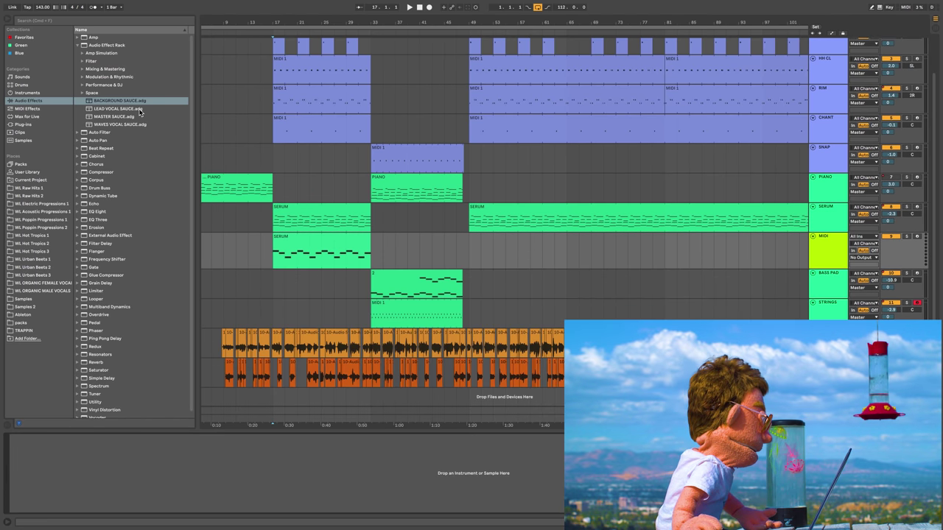
Browse the WL Urban Beets 1 sample pack to the Disrespectful 808s folder within Urban Drum Shots.
left_click(38, 275)
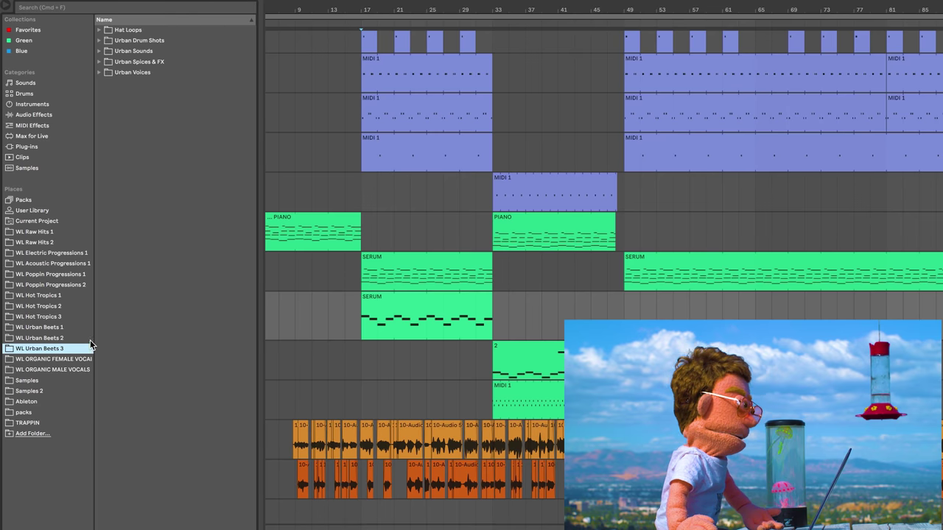
left_click(64, 328)
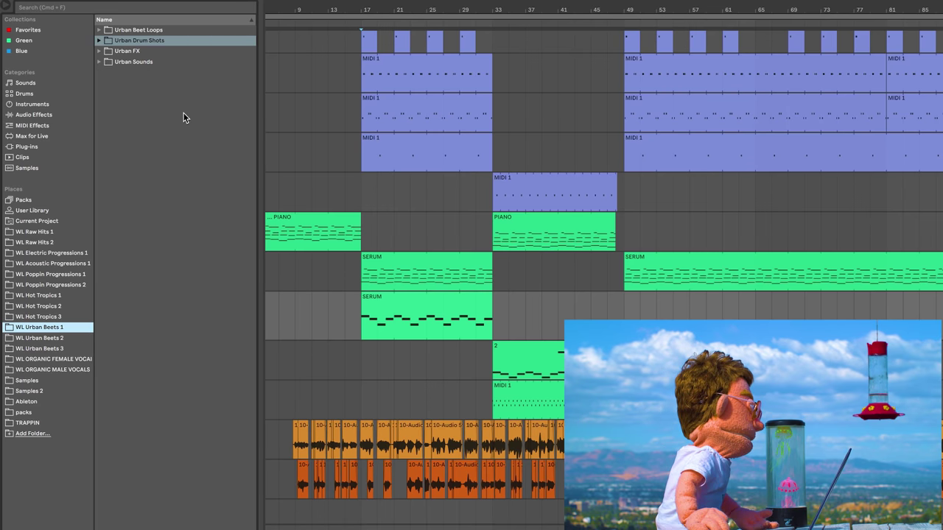
left_click(139, 40)
left_click(147, 71)
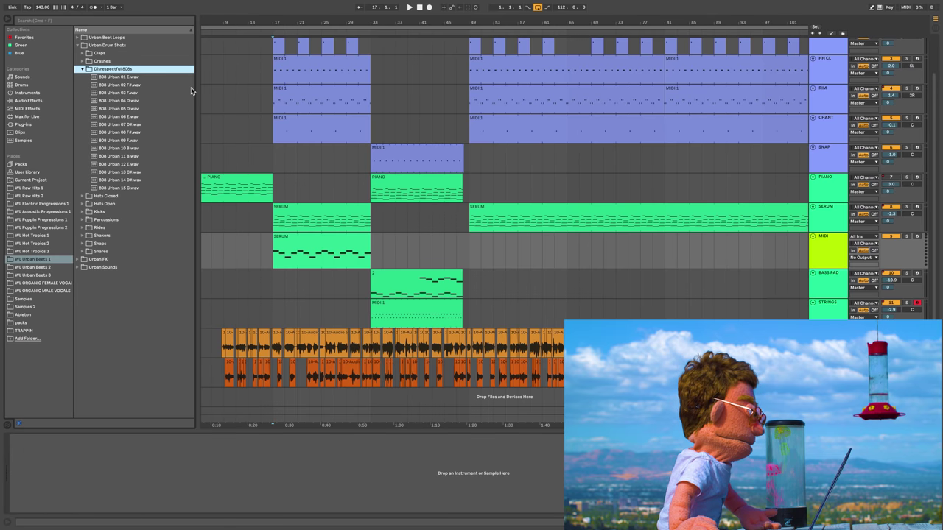
Audition the 808 samples in the folder and load 808 Urban 05 D.wav onto the new MIDI track.
key("Down")
key("Down")
key("Down")
key("Down")
key("Down")
key("Down")
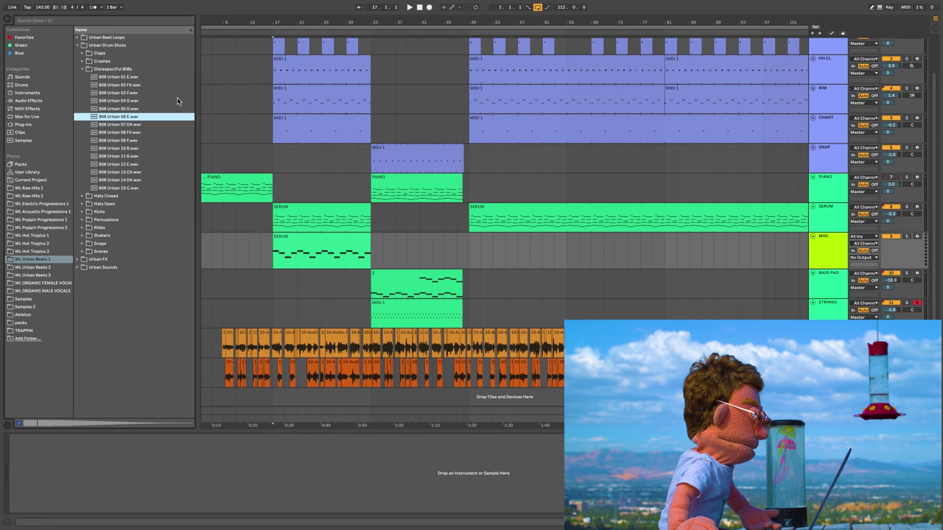
key("Up")
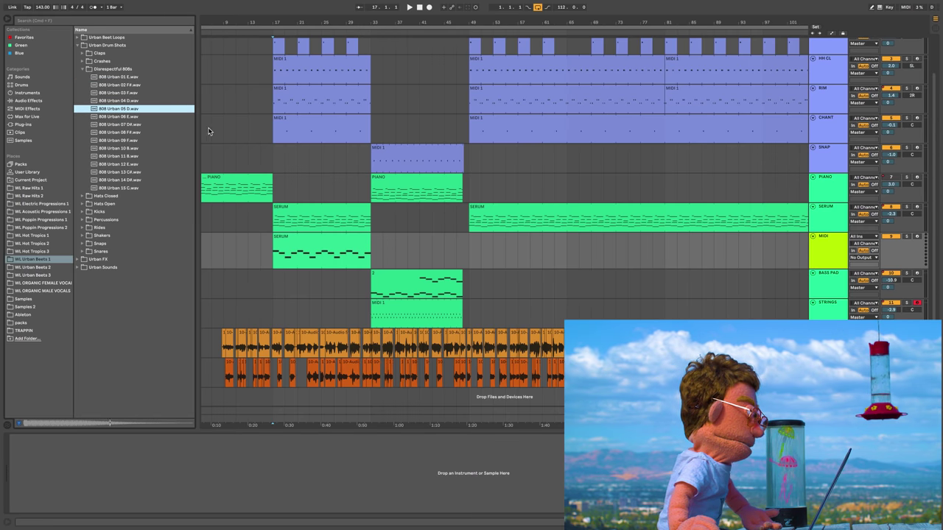
key("Down")
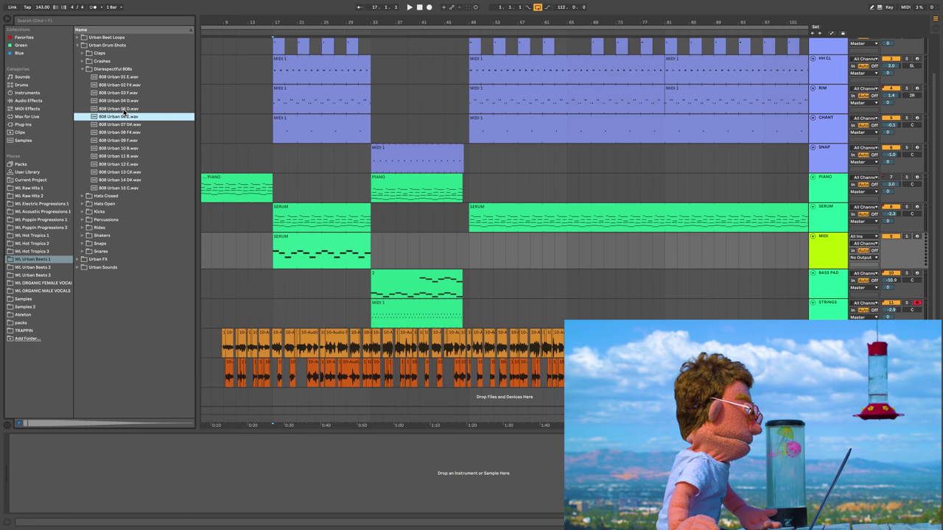
key("Up")
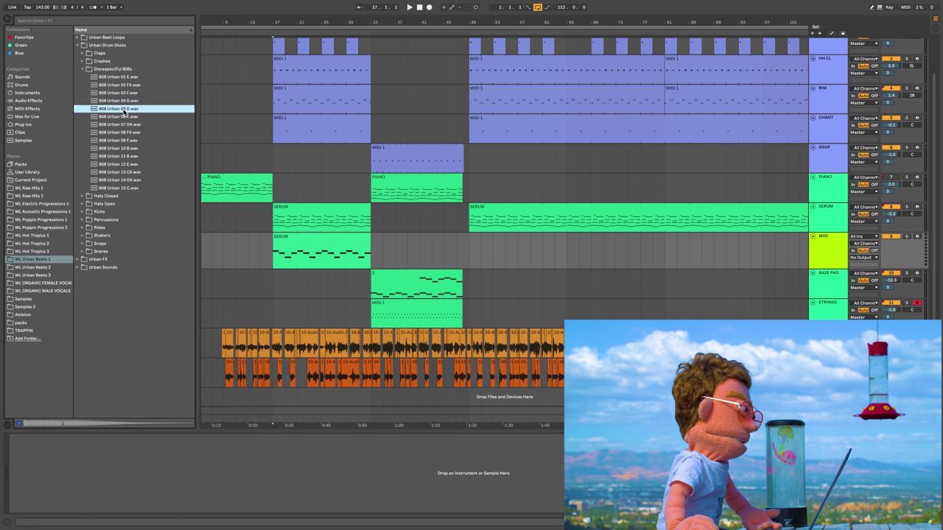
double_click(122, 108)
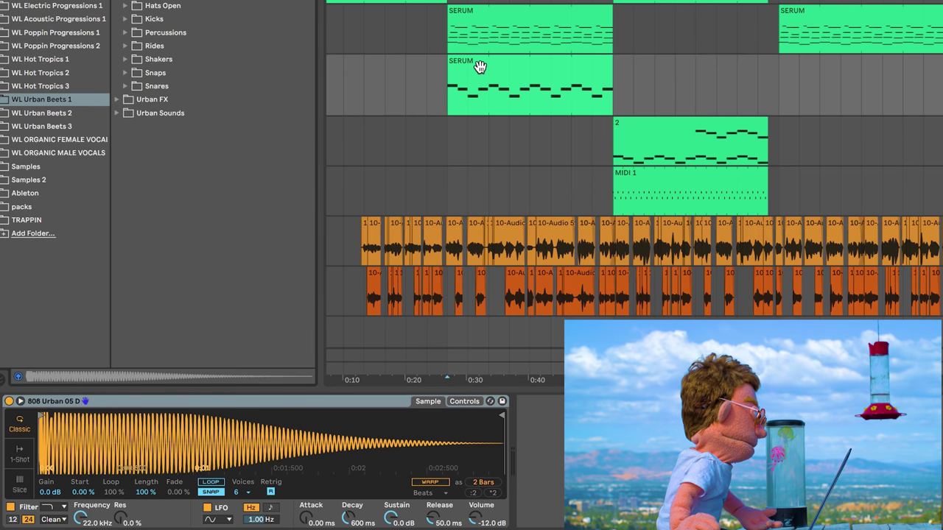
Turn off Snap and the filter for the 808 sample, place its start at the waveform's beginning, and limit it to 1 voice.
left_click(480, 64)
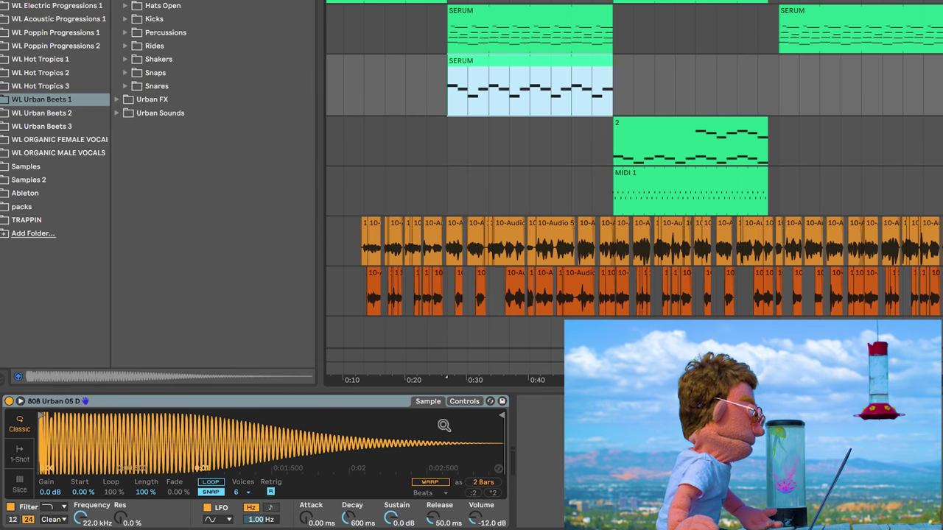
left_click(219, 492)
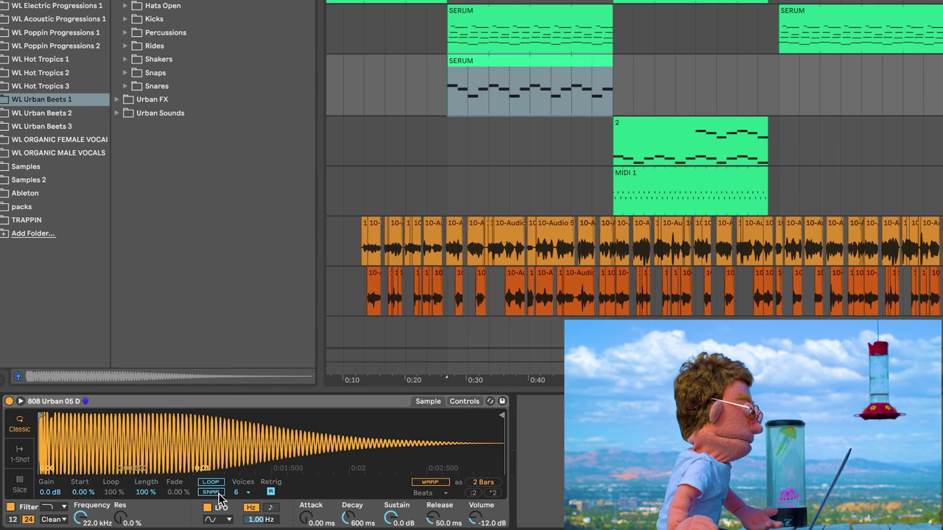
mouse_move(46, 415)
left_mouse_down()
mouse_move(134, 406)
mouse_move(26, 391)
left_mouse_up()
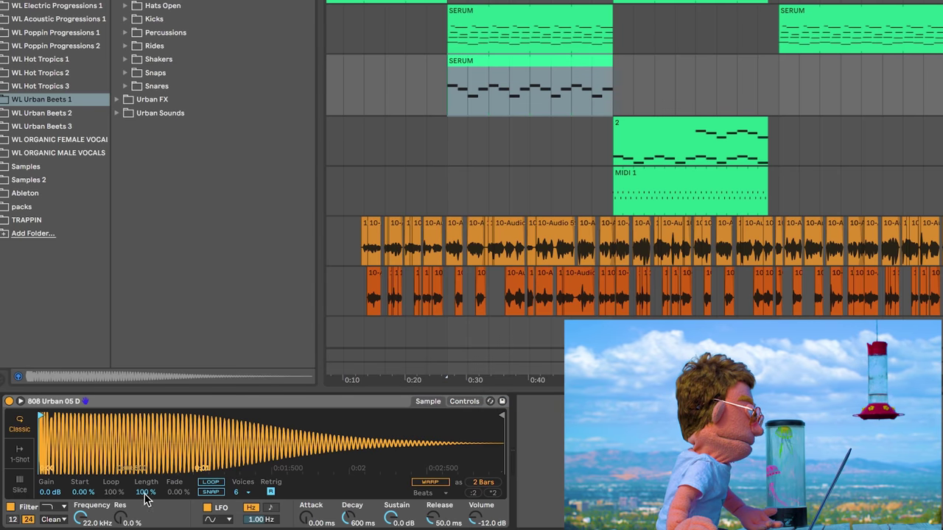
left_click_drag(249, 498, 245, 337)
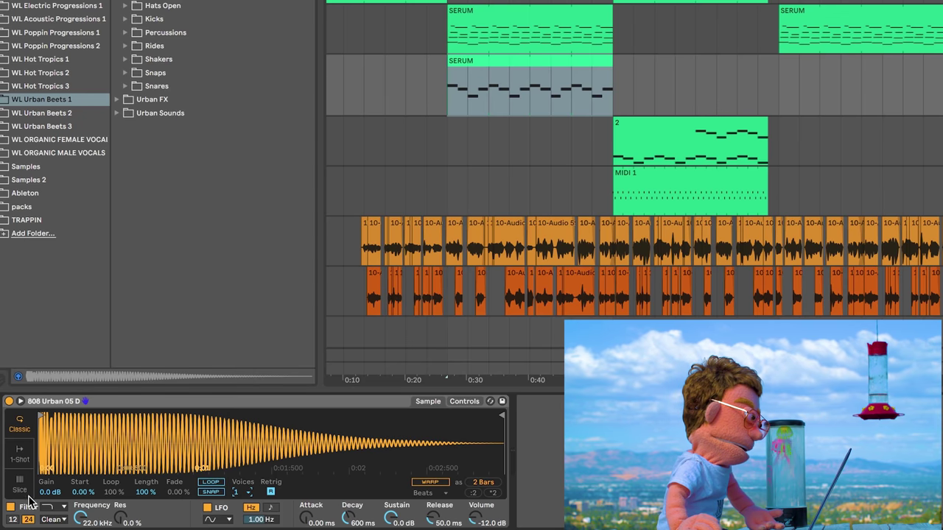
left_click(11, 506)
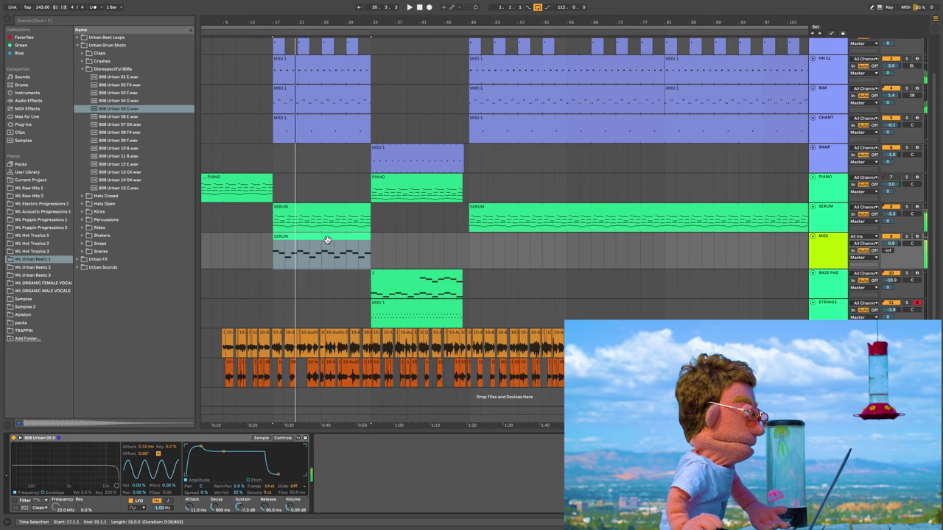
In the 808 clip, shorten the bar 2 E4 note to start at 2.2 and split it into two equal E4 notes.
double_click(297, 235)
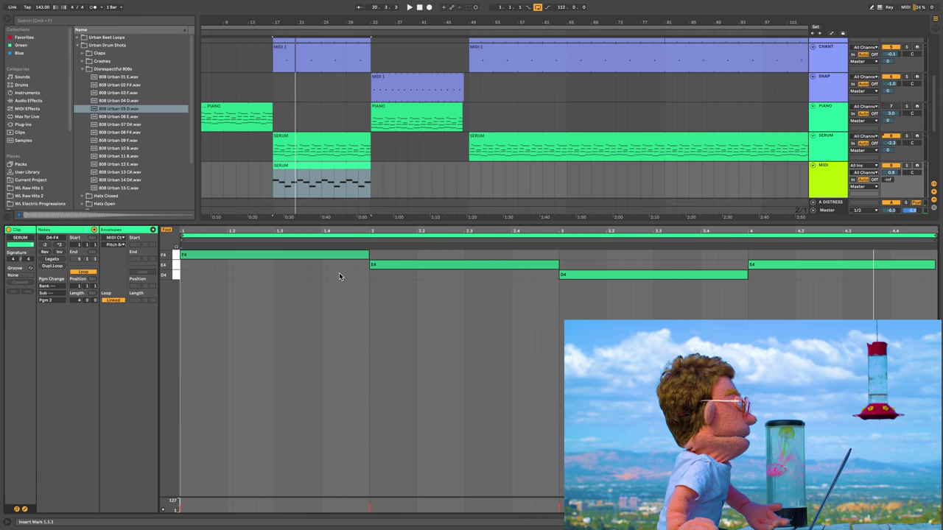
left_click(358, 277)
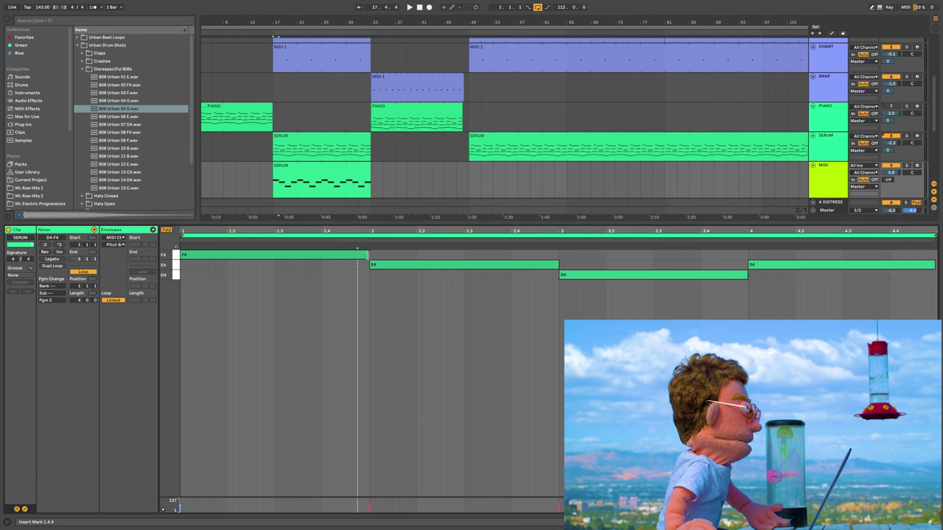
left_click_drag(372, 265, 417, 266)
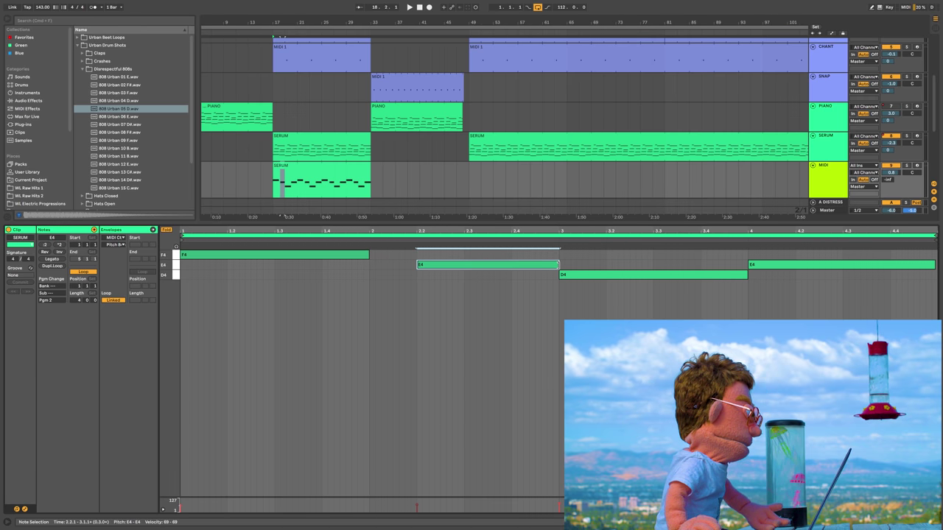
left_click_drag(559, 265, 487, 265)
key("super+d")
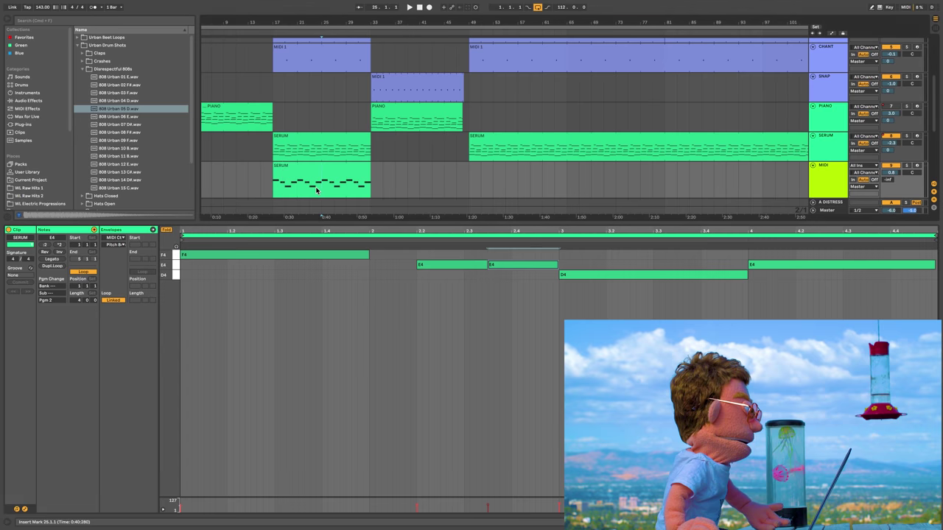
Turn the first 8 bars of the 808 clip into one looped pattern running from bar 17 to 33, and play it.
left_click_drag(313, 192, 278, 190)
key("super+e")
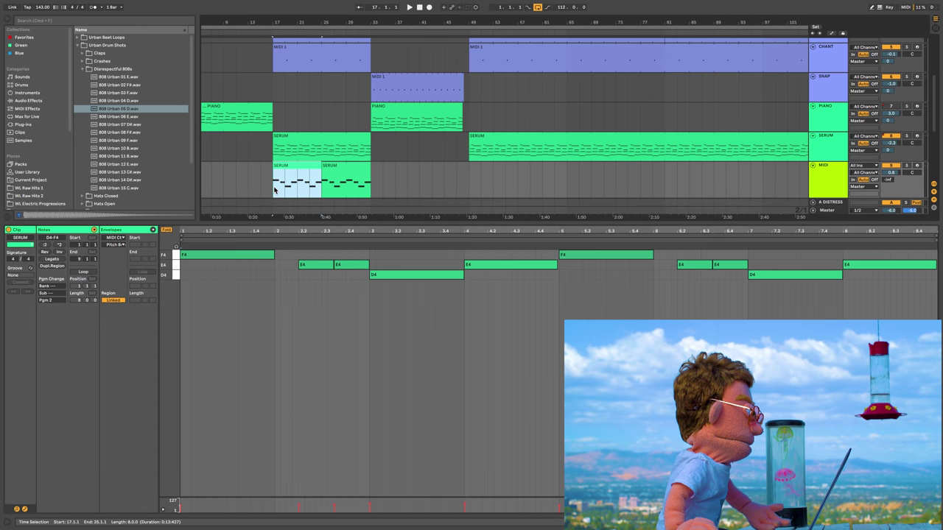
key("super+j")
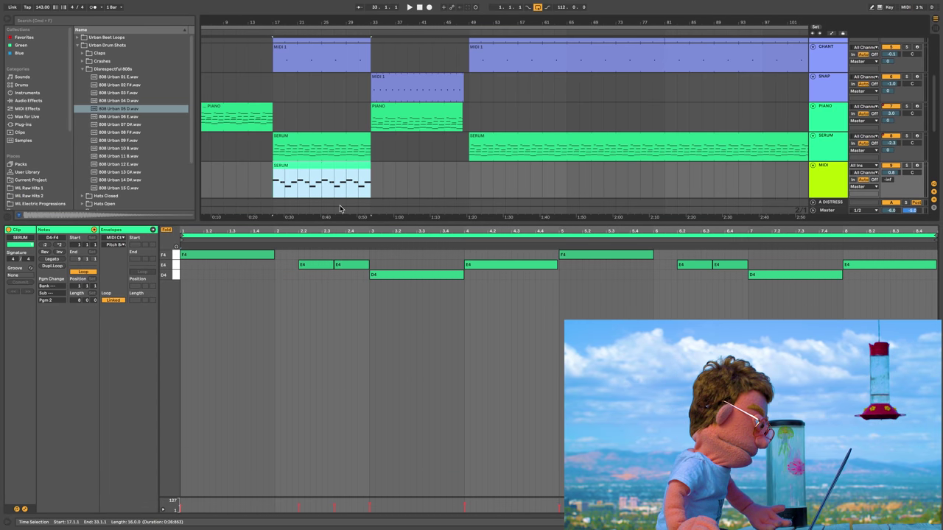
key("space")
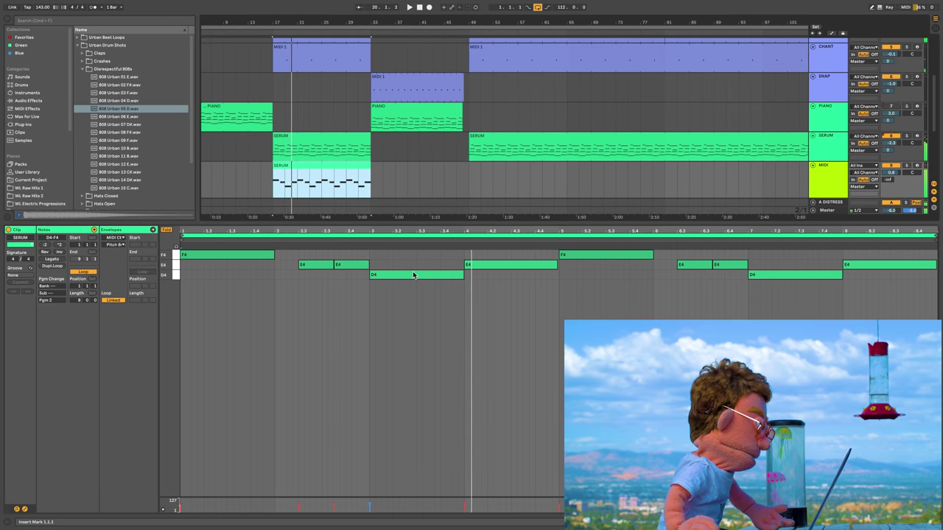
Rework the bar 4 E4, starting it at 4.2, and the bar 7 D4 into two short notes followed by a longer one.
left_click_drag(466, 265, 481, 266)
key("space")
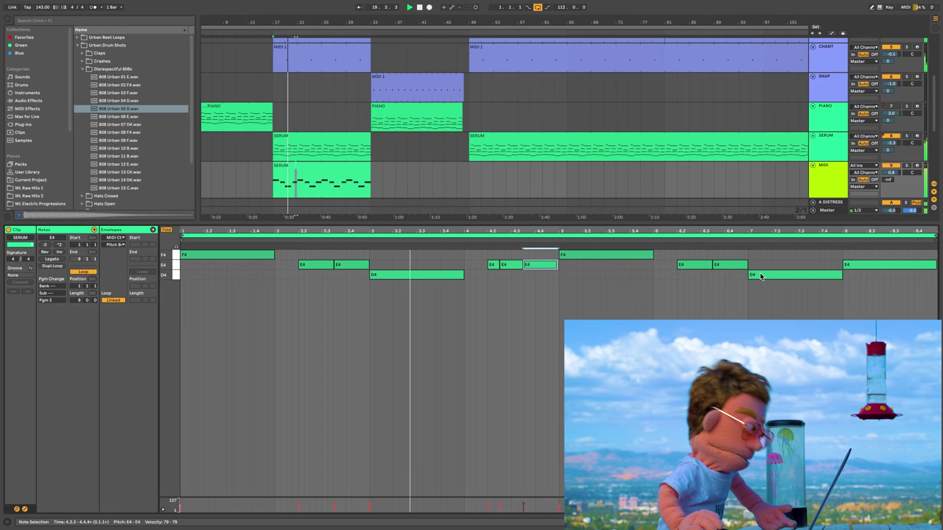
left_click_drag(768, 275, 783, 277)
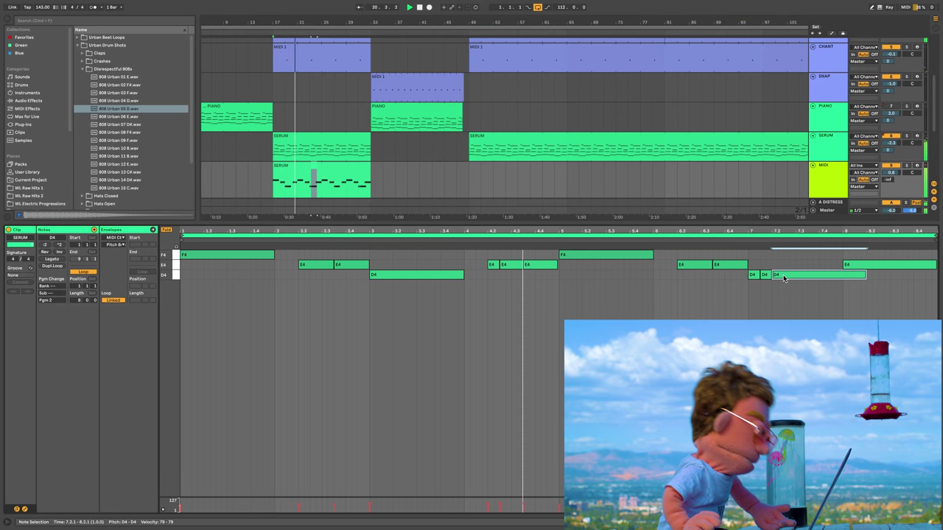
key("shift+Left")
key("shift+Left")
key("shift+Left")
key("shift+Left")
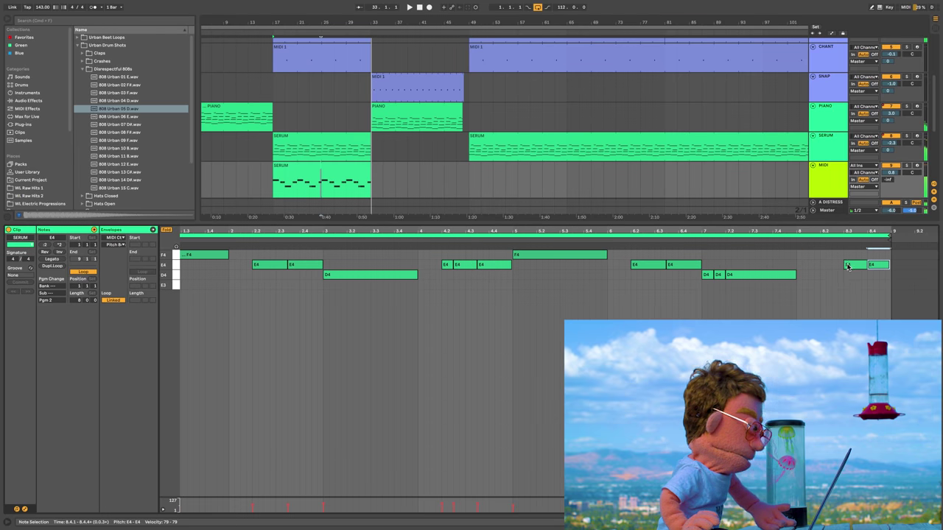
Rework the final E4 into two notes starting at 8.2 and 8.3, lengthening the second one toward the clip's end.
key("space")
key("Left")
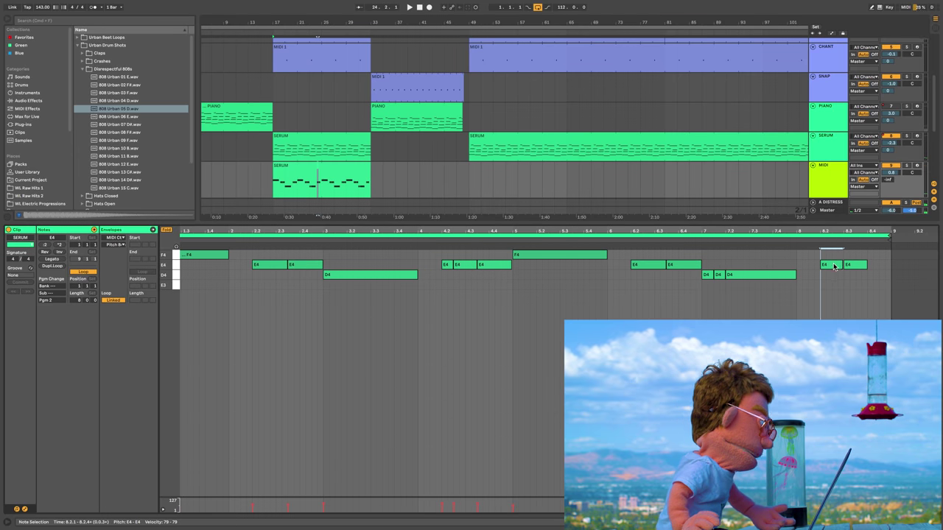
left_click(788, 240)
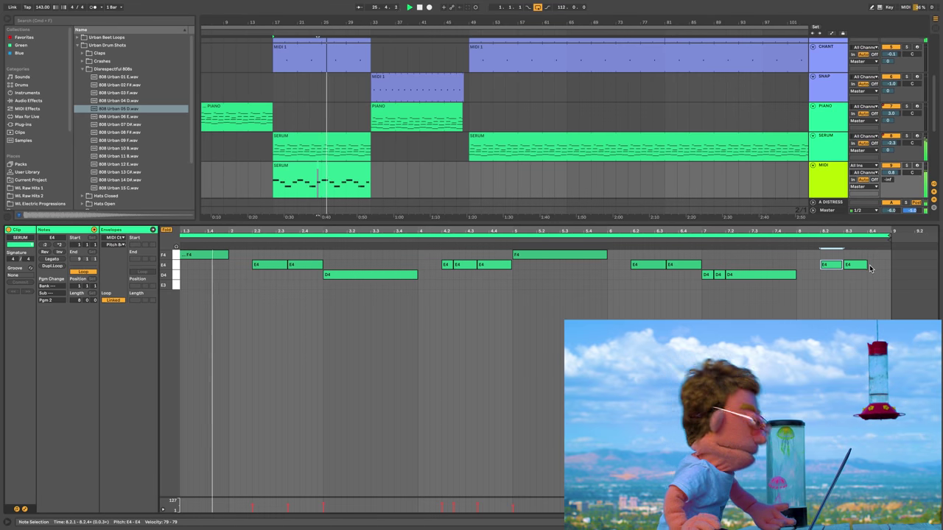
left_click_drag(868, 265, 884, 267)
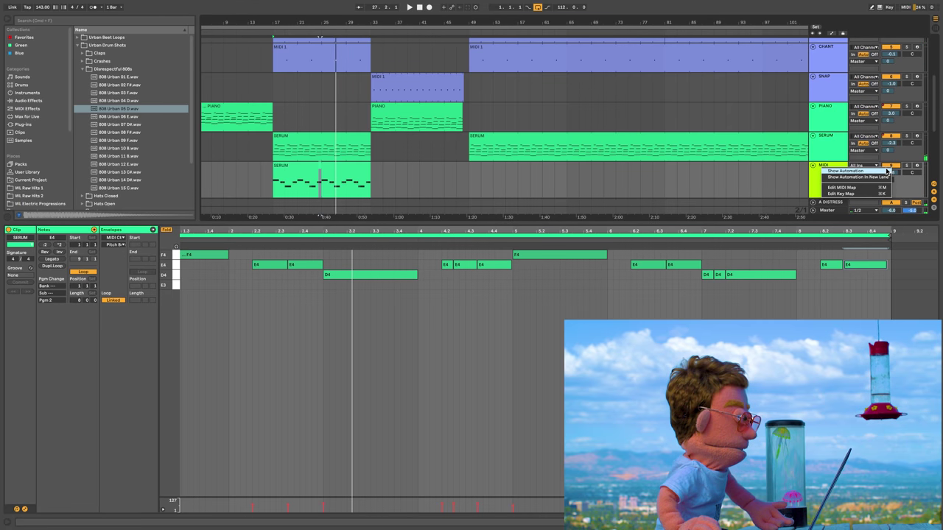
Copy the Serum track's Speaker On automation from the section starting at bar 25 to the same place on the 808 track.
key("a")
right_click(894, 139)
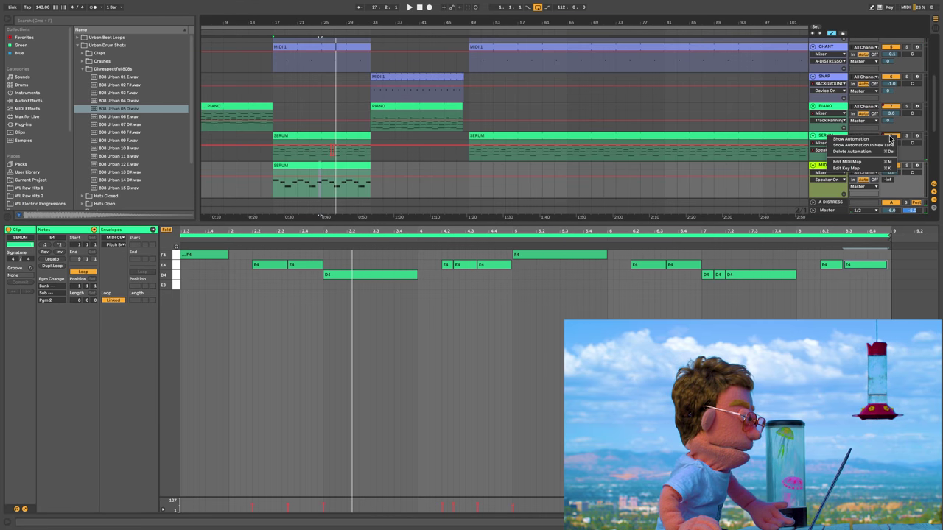
left_click(861, 139)
left_click(332, 161)
left_click_drag(321, 157, 334, 157)
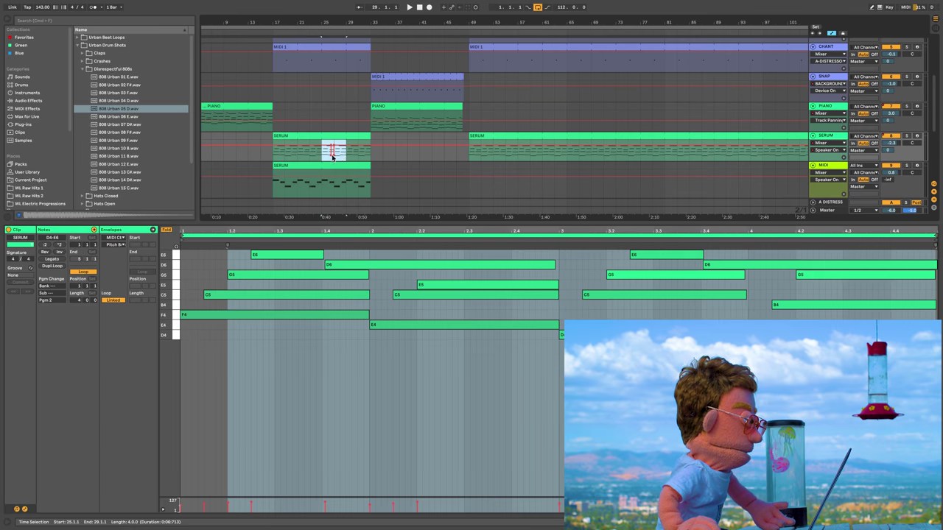
key("Down")
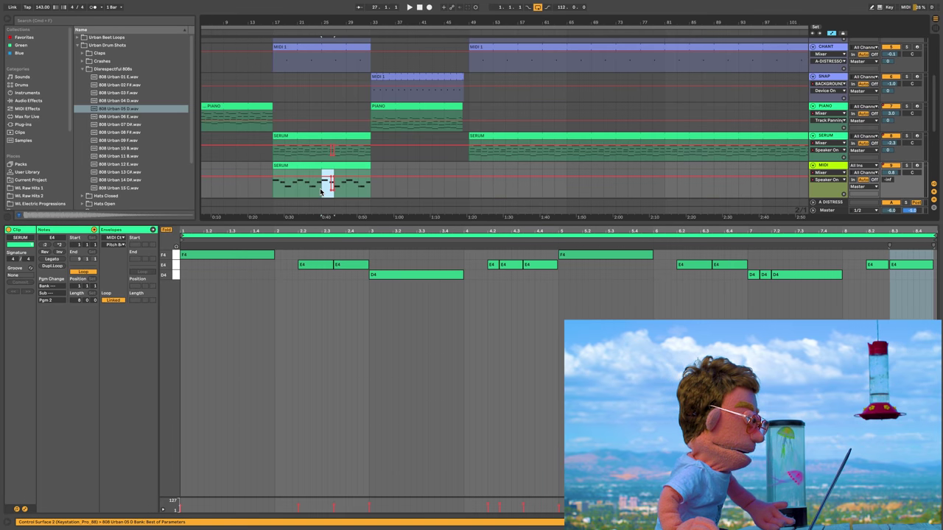
key("space")
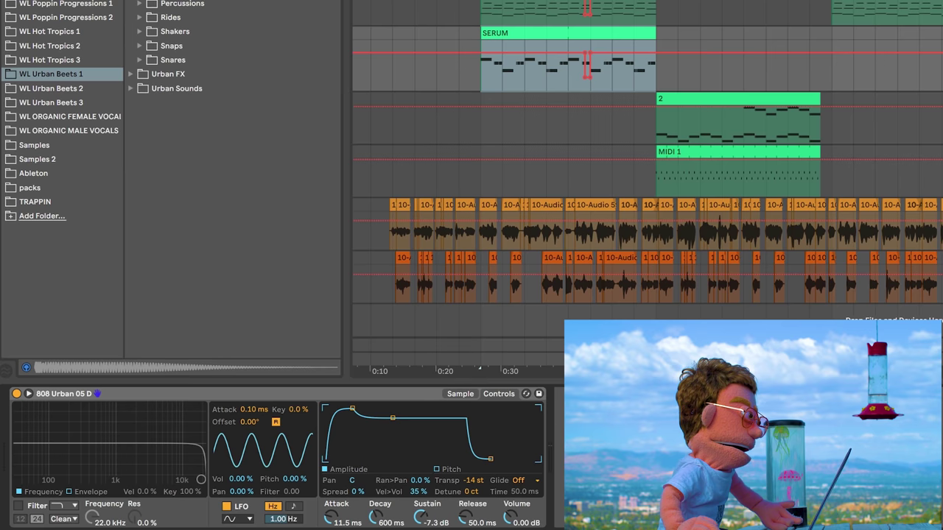
Convert the 808 Urban 05 D instrument from Simpler to Sampler and adjust its pitch bend range.
left_click(412, 397)
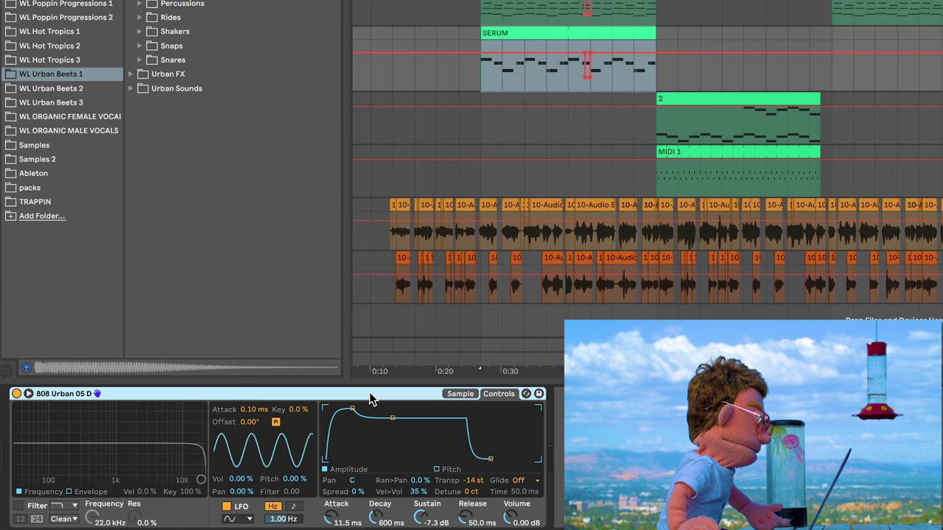
right_click(371, 398)
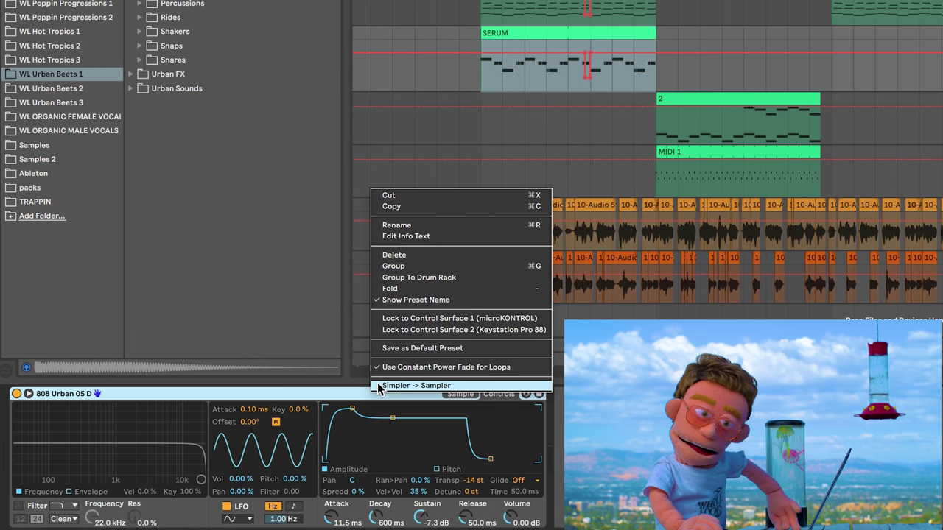
left_click(417, 385)
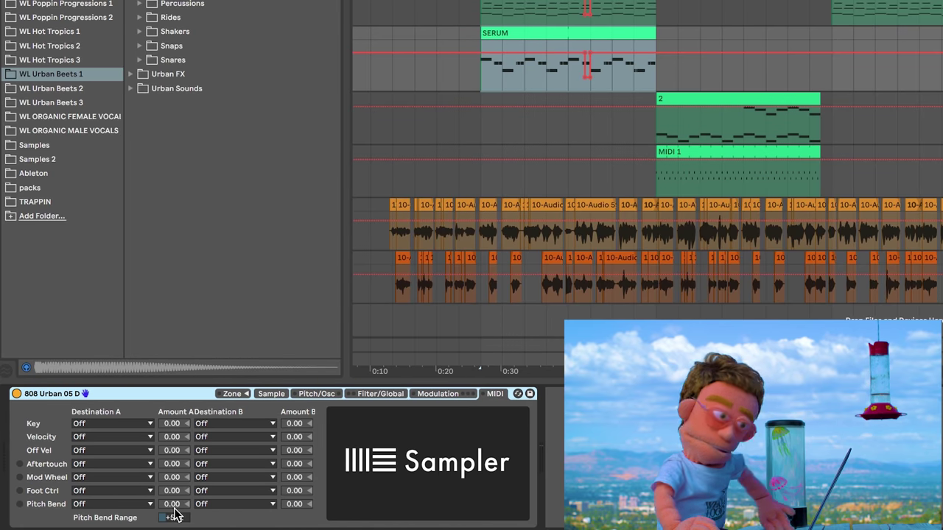
left_click_drag(177, 518, 178, 515)
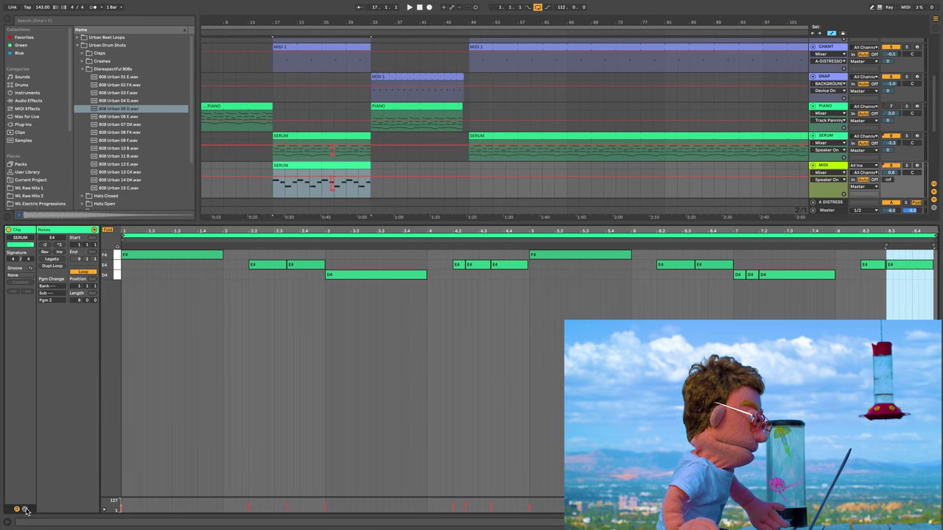
Show the 808 clip's pitch bend envelope and draw a ramp from zero at 1.3 down to the minimum at bar 2.
left_click(25, 509)
left_click_drag(224, 409, 259, 510)
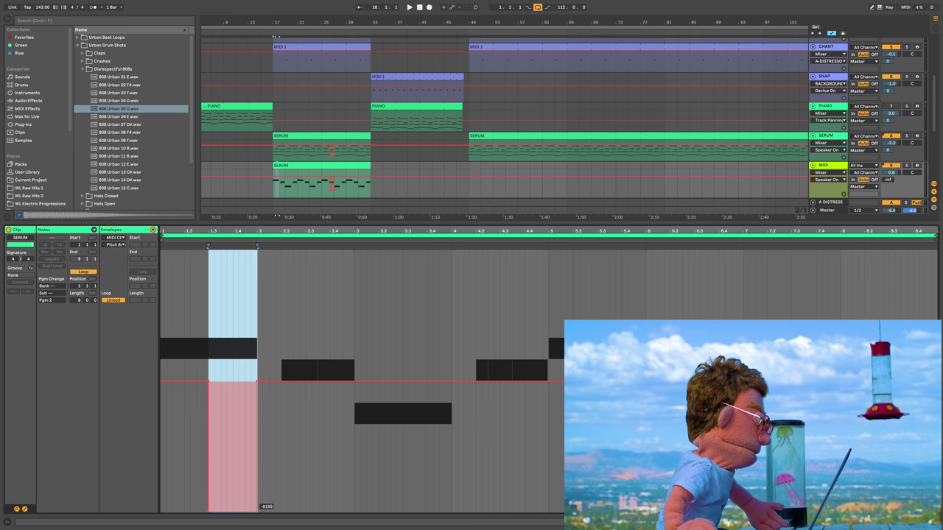
left_click(209, 513)
Draw a short pitch bend spike up to 8191 between 3.1.3 and 3.2.1, and play the clip back.
left_click_drag(372, 391, 372, 250)
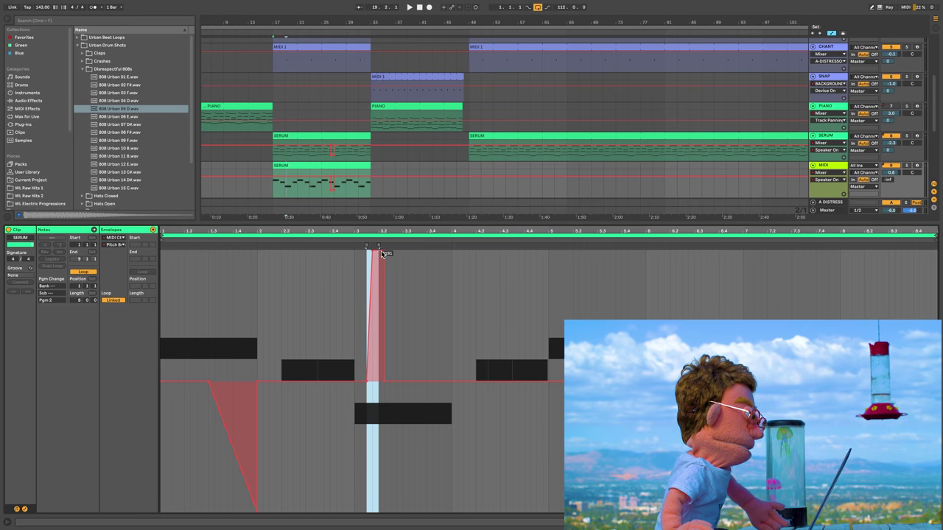
left_click_drag(384, 251, 379, 250)
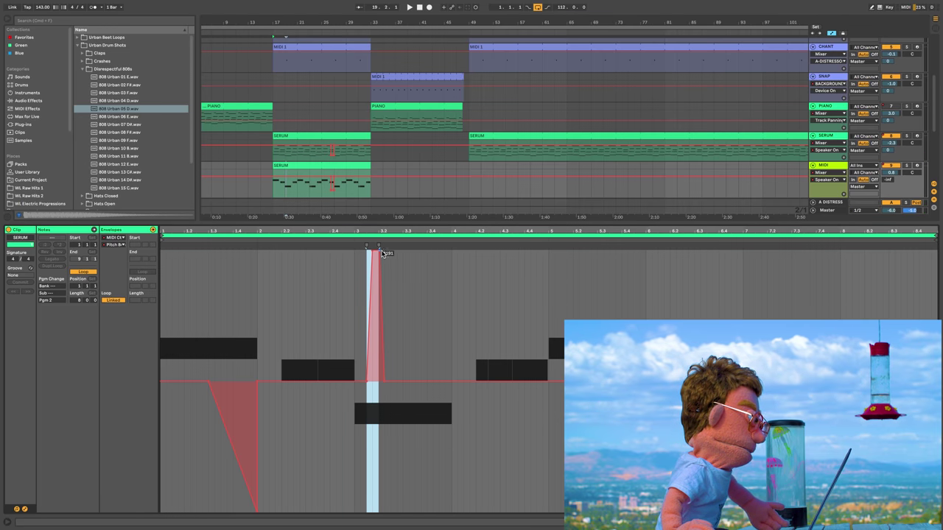
key("space")
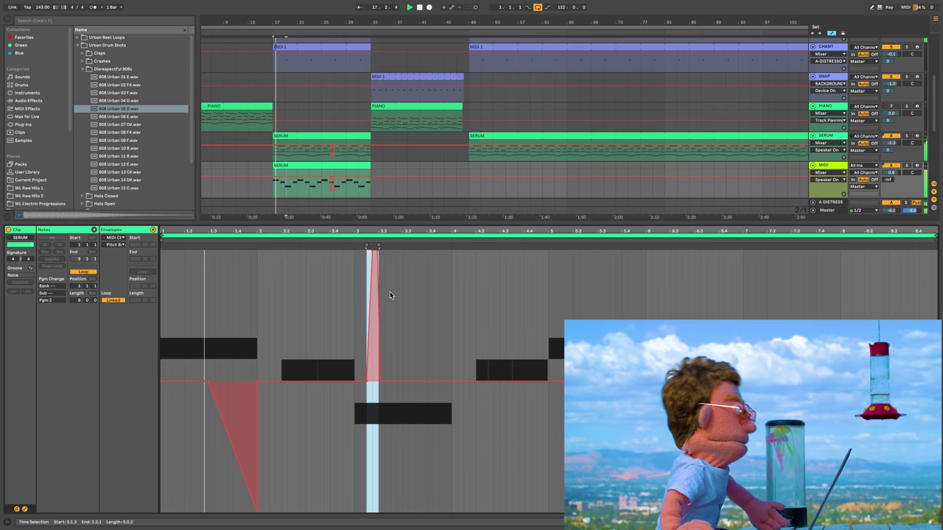
left_click(396, 291)
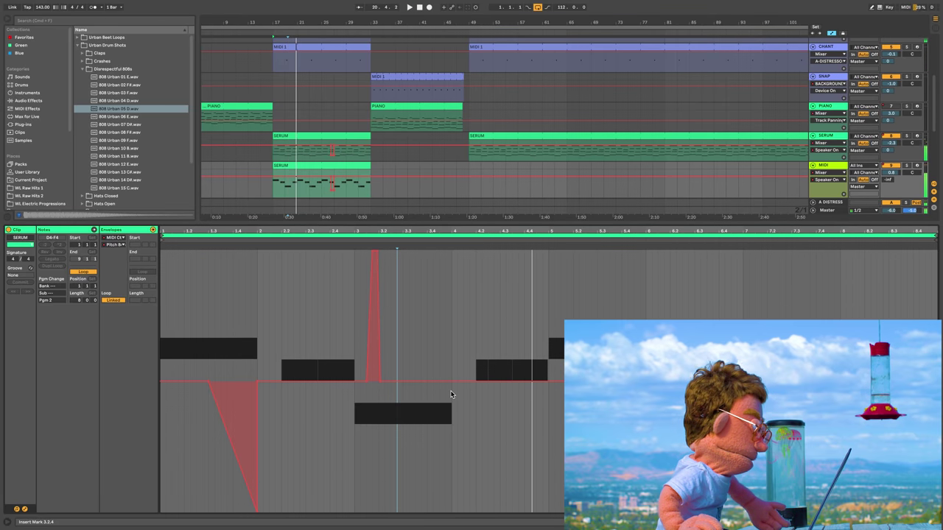
key("space")
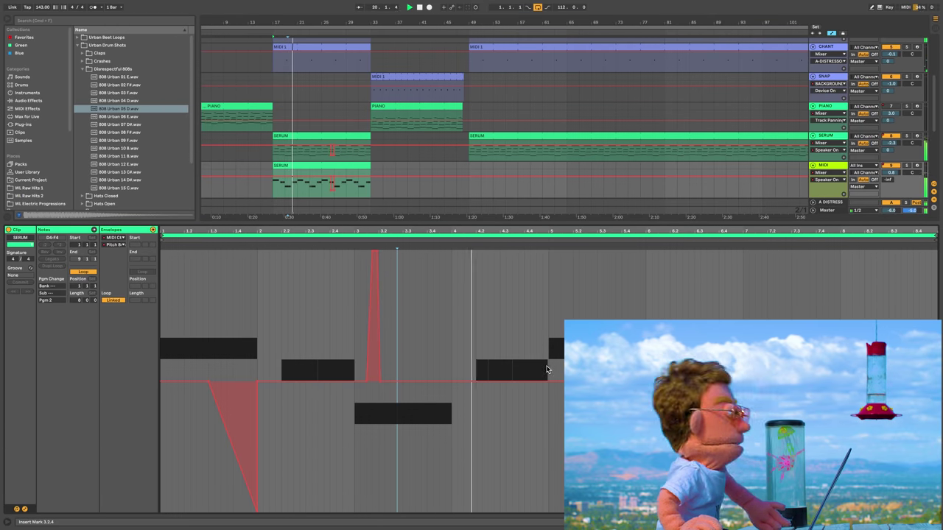
key("space")
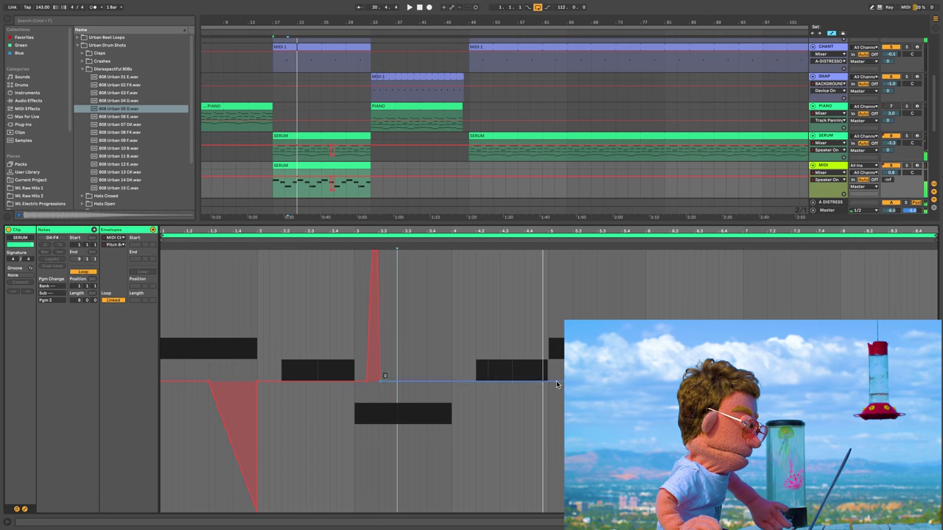
Draw a pitch bend ramp across bar 4, rising from about -2113 to zero at bar 5, and play it back.
left_click_drag(525, 391, 456, 415)
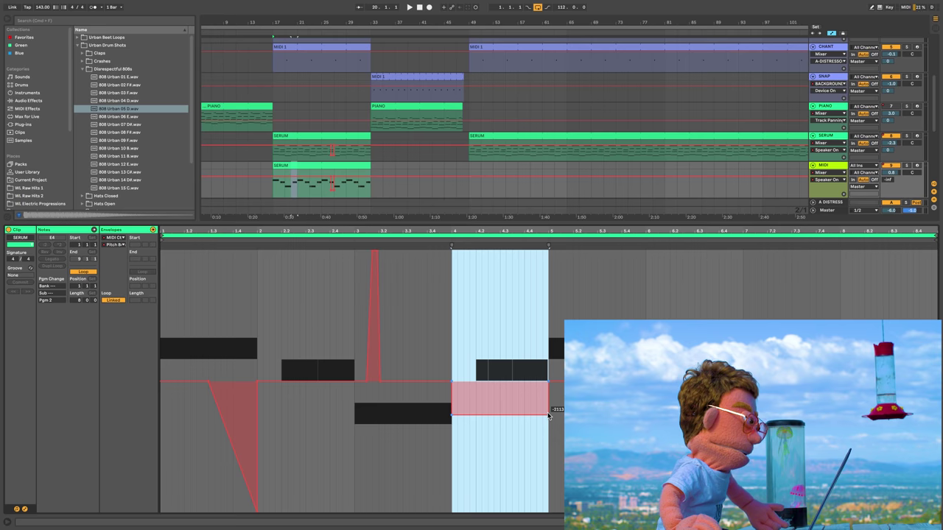
left_click_drag(548, 417, 548, 380)
key("space")
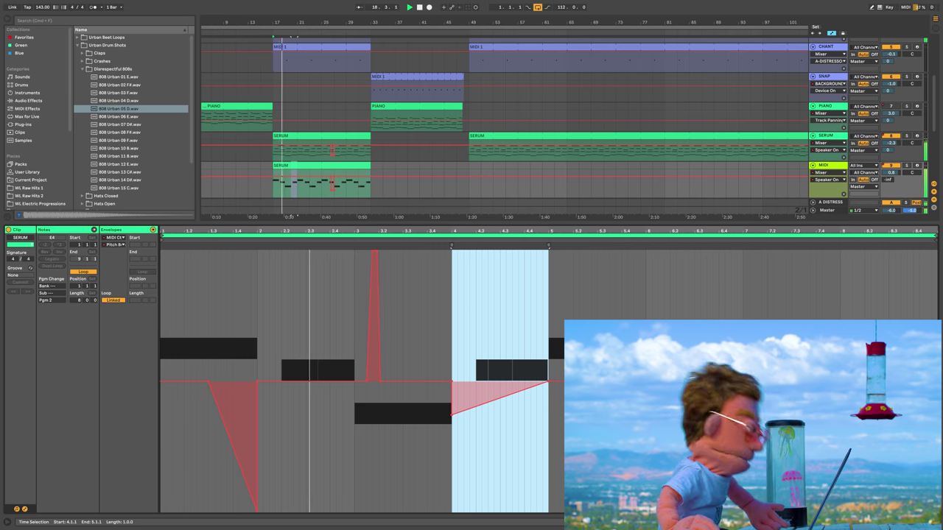
Reshape the bar 4 pitch bend so it dips lowest at 4.2 and returns to zero shortly before bar 5.
left_click_drag(598, 402, 641, 401)
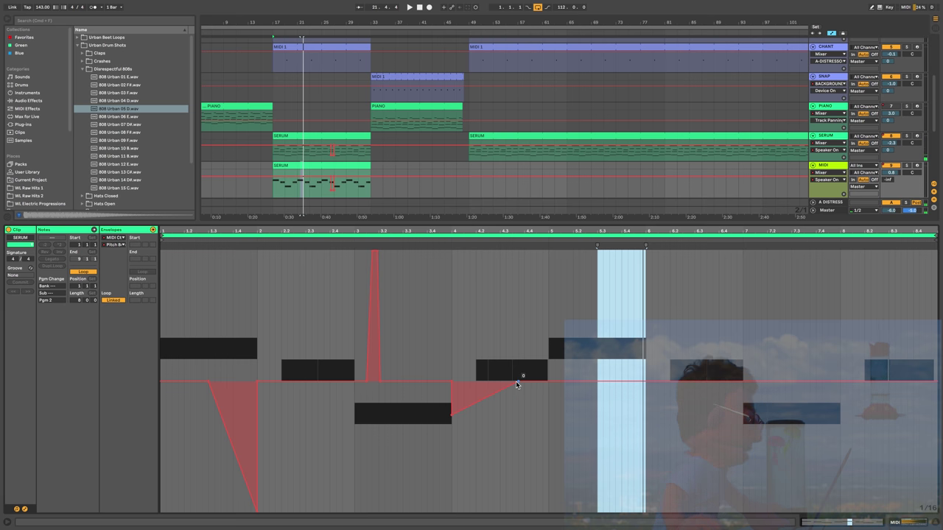
left_click(446, 239)
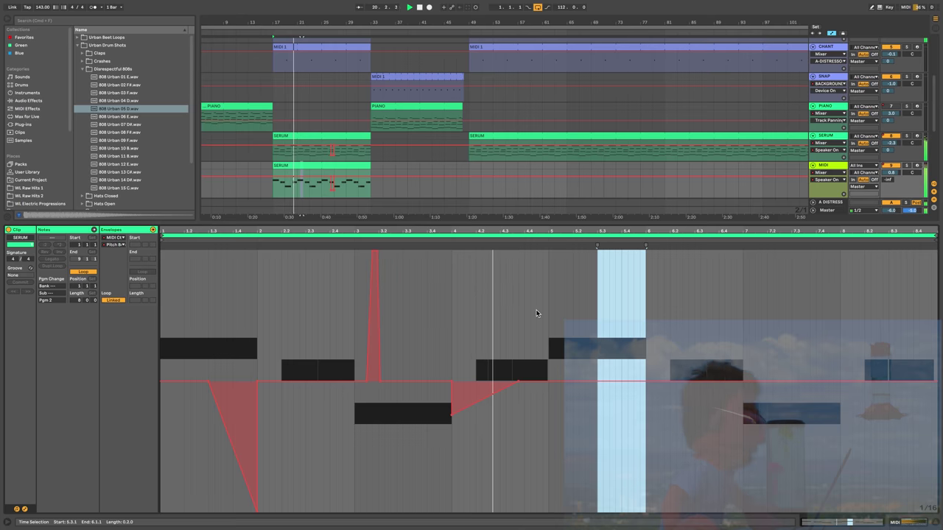
left_click(536, 381)
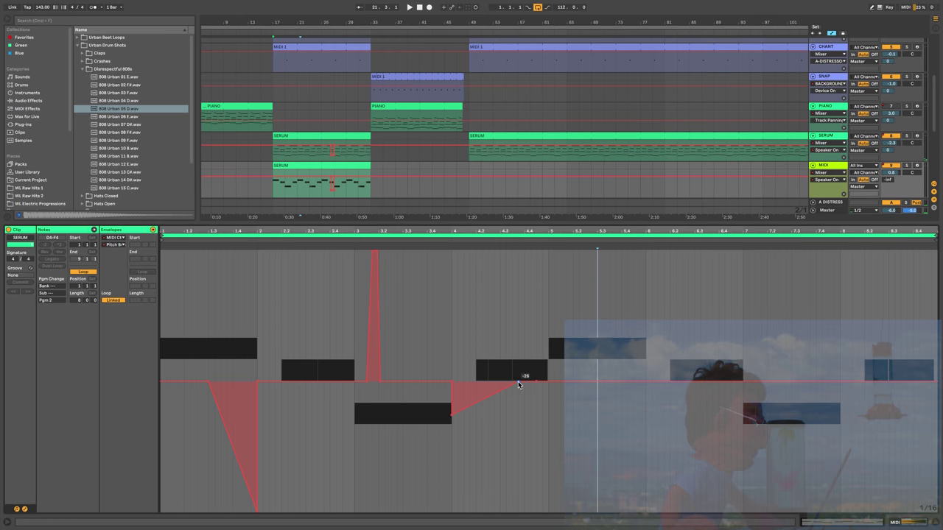
left_click(518, 381)
left_click_drag(452, 415, 476, 414)
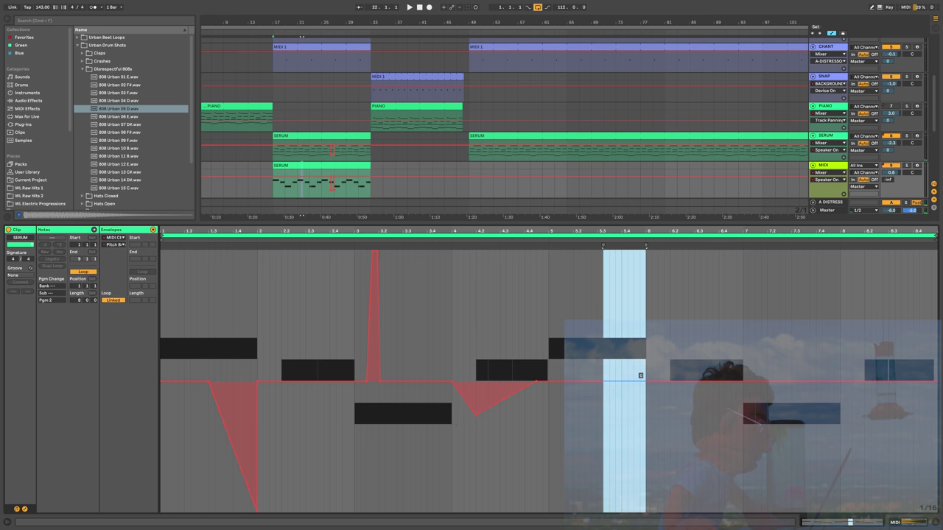
Draw a curved pitch bend drop from about 5.3 to the minimum at bar 6, slightly curve the bar 1 ramp, and play back.
left_click_drag(639, 380, 638, 514)
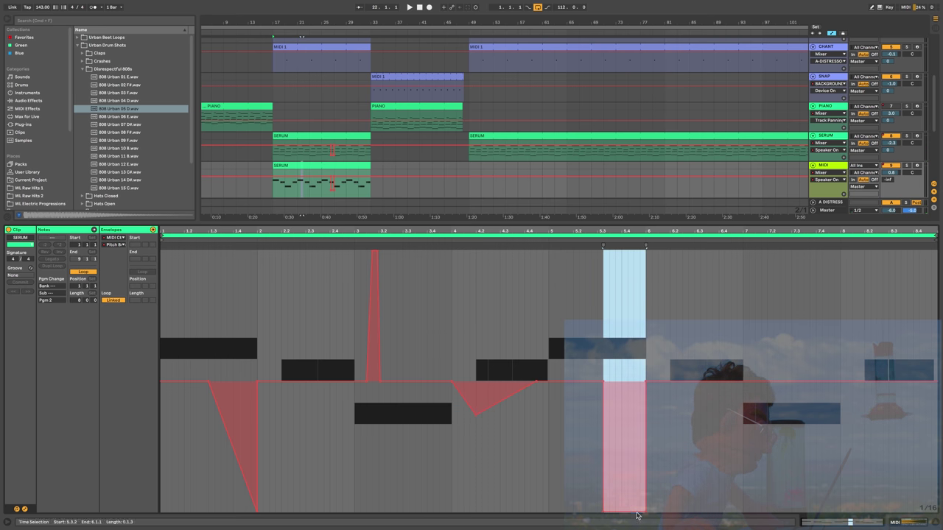
left_click(601, 384)
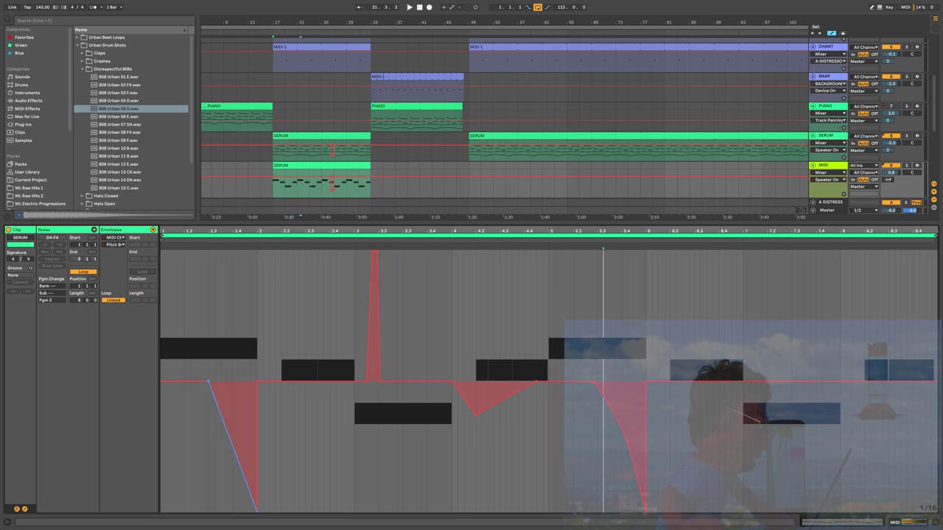
left_click_drag(233, 446, 227, 464)
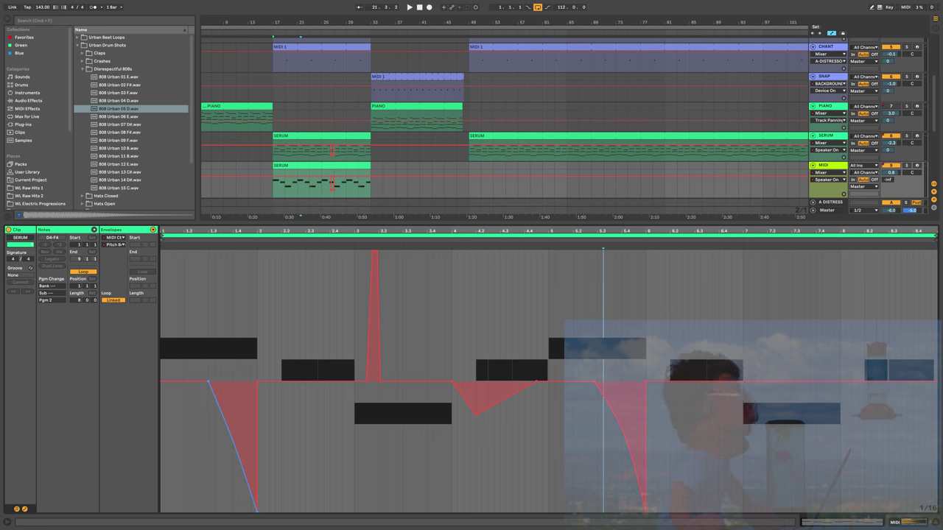
double_click(231, 435, "alt")
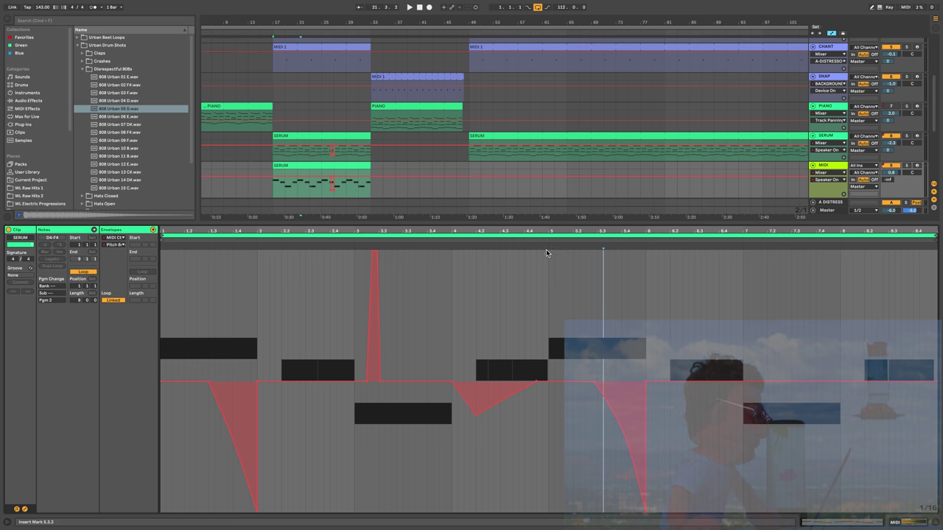
key("space")
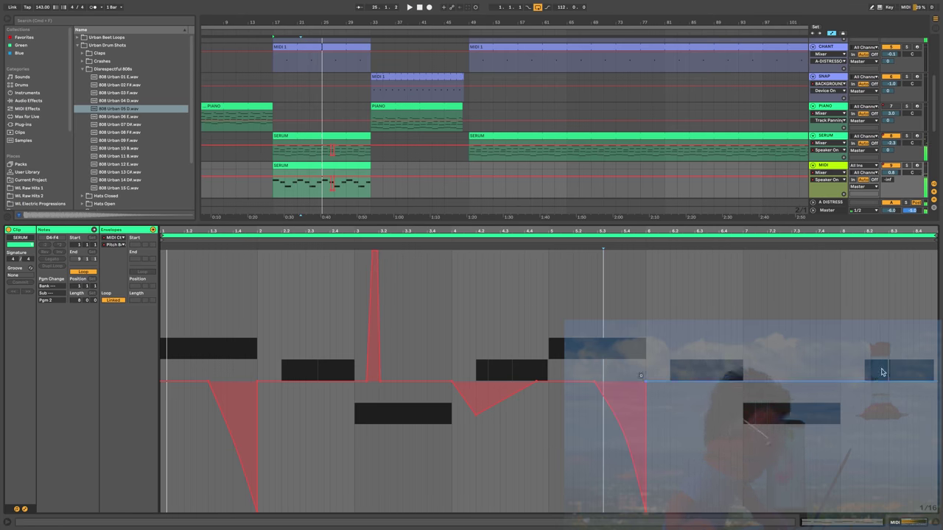
In the clip's notes, shorten the last E4 and add a short E4 at 8.4.3 with velocity 70.
left_click(25, 509)
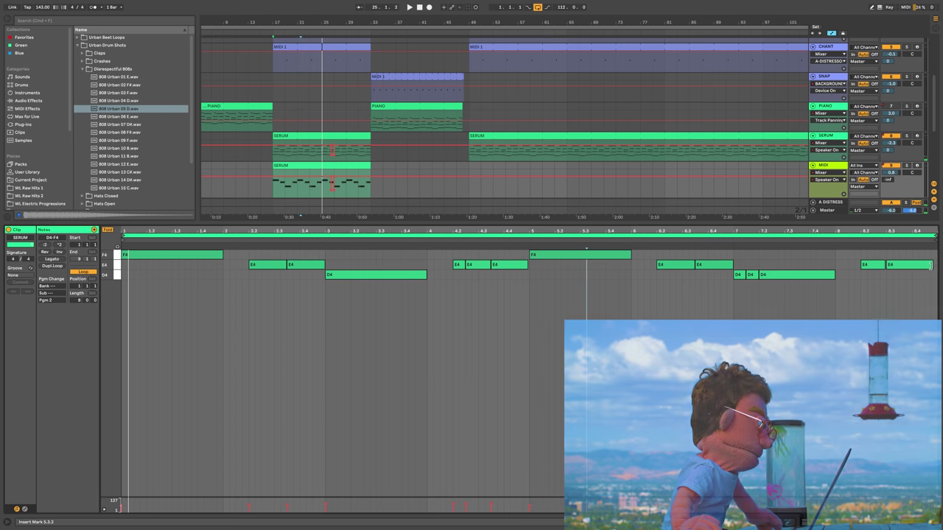
left_click_drag(932, 264, 921, 266)
double_click(929, 264)
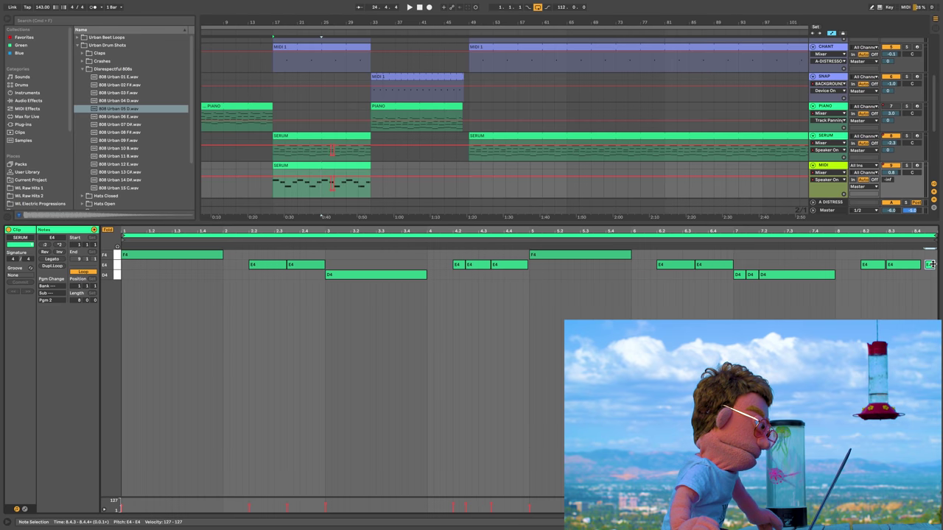
left_click_drag(930, 265, 931, 300)
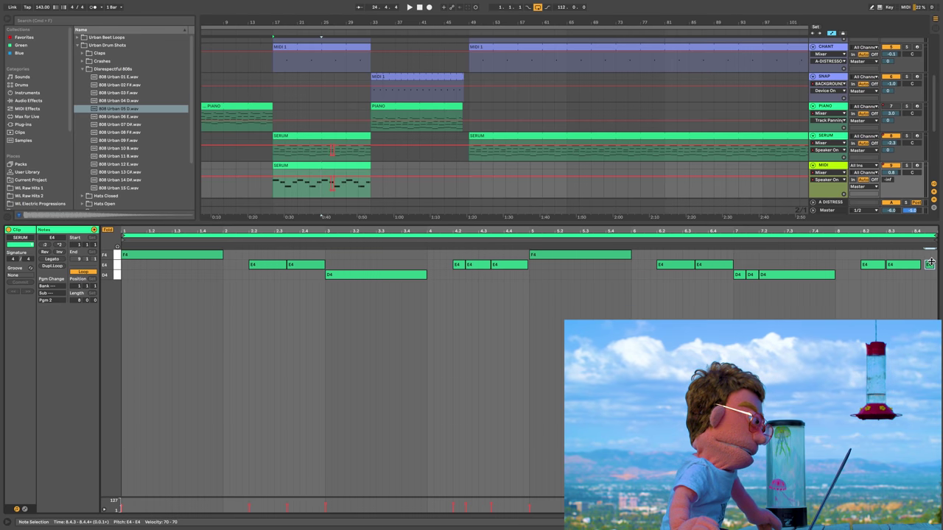
Raise all of the clip's notes to velocity 125 and lower the 808 track's volume to -5.1 dB during playback.
key("super+a")
left_click_drag(930, 264, 929, 225)
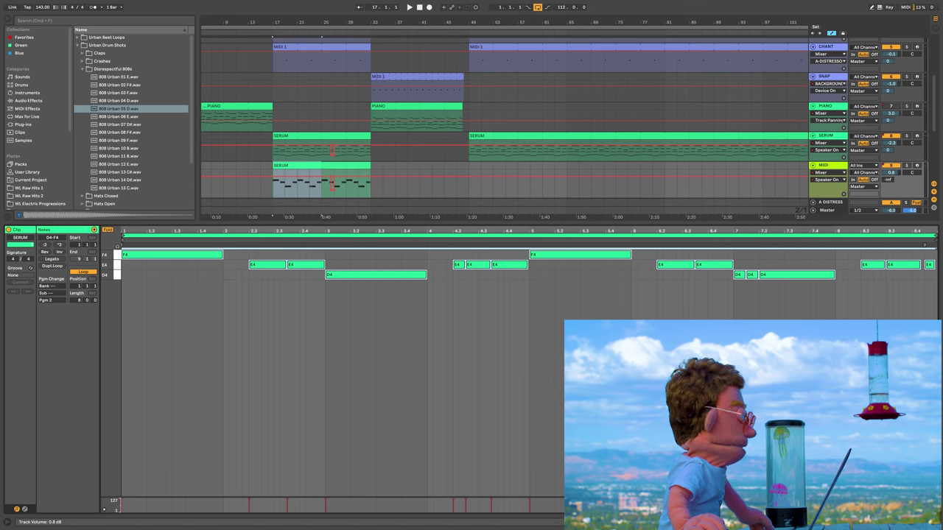
left_click_drag(891, 172, 891, 180)
key("space")
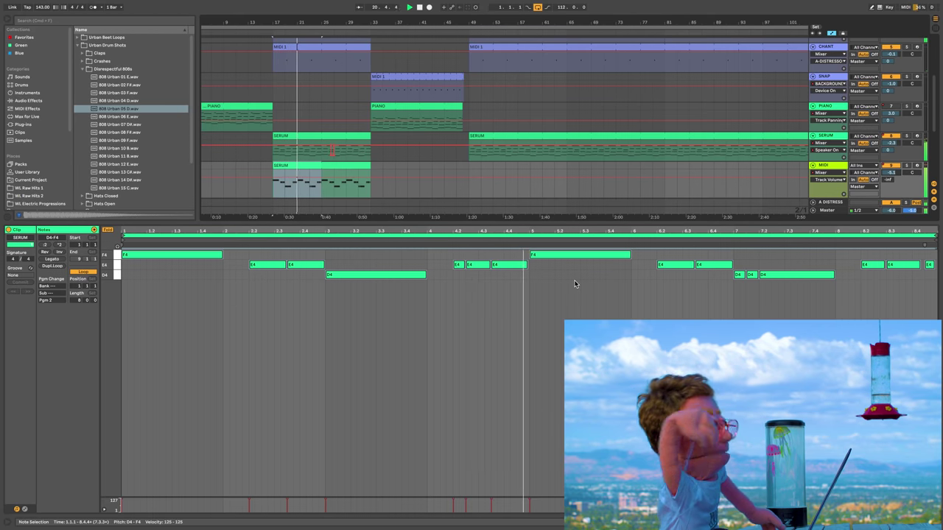
Soften the start of the 808 Sampler's volume envelope with a -100% attack slope and a 14.2 ms attack.
key("shift+Tab")
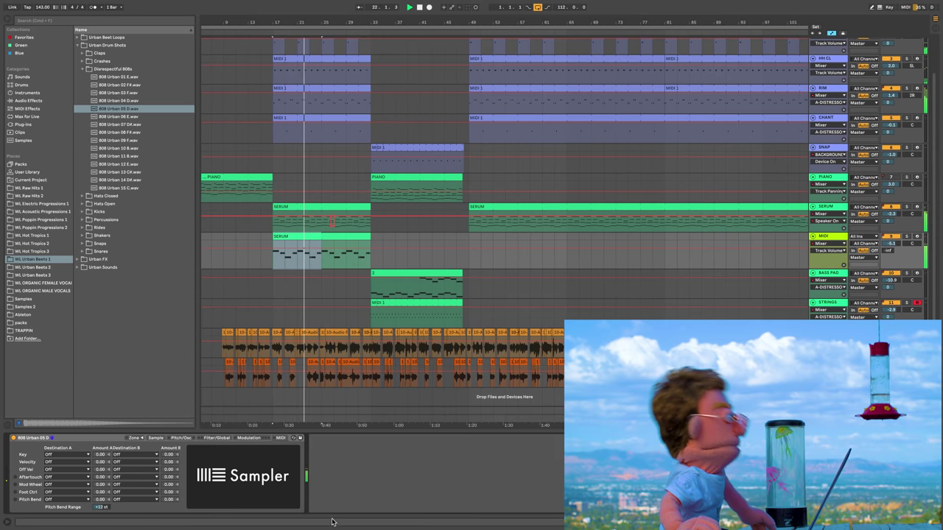
left_click(217, 439)
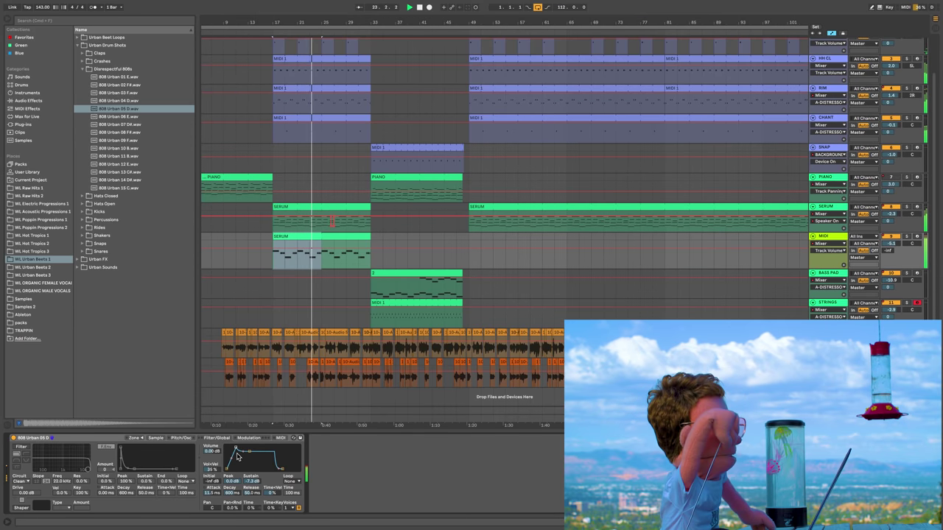
left_click_drag(215, 492, 215, 482)
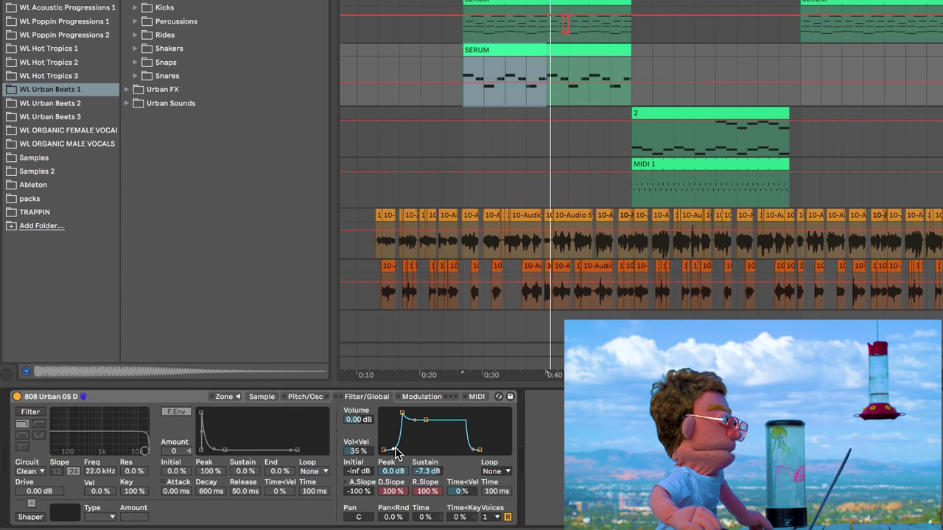
mouse_move(391, 445)
left_mouse_down()
mouse_move(392, 436)
mouse_move(393, 449)
left_mouse_up()
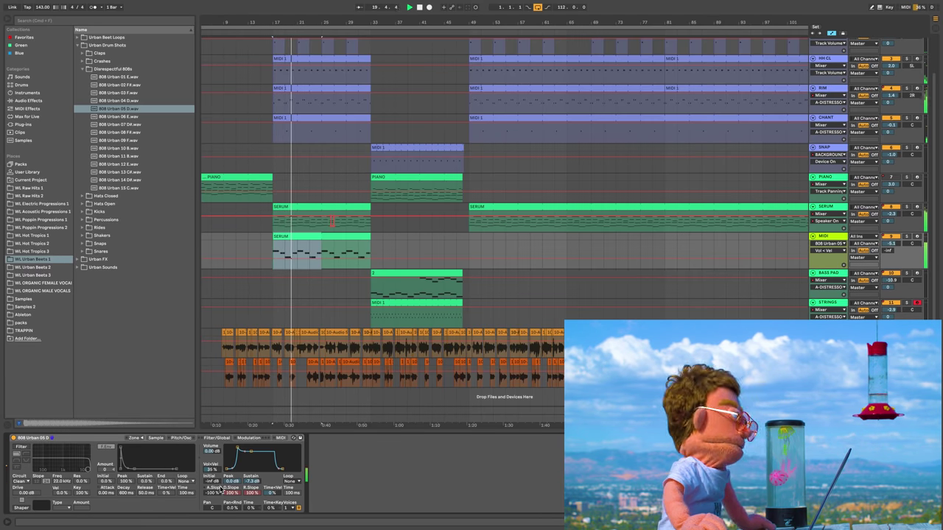
left_click(207, 487)
mouse_move(213, 493)
left_mouse_down()
mouse_move(213, 500)
mouse_move(213, 491)
left_mouse_up()
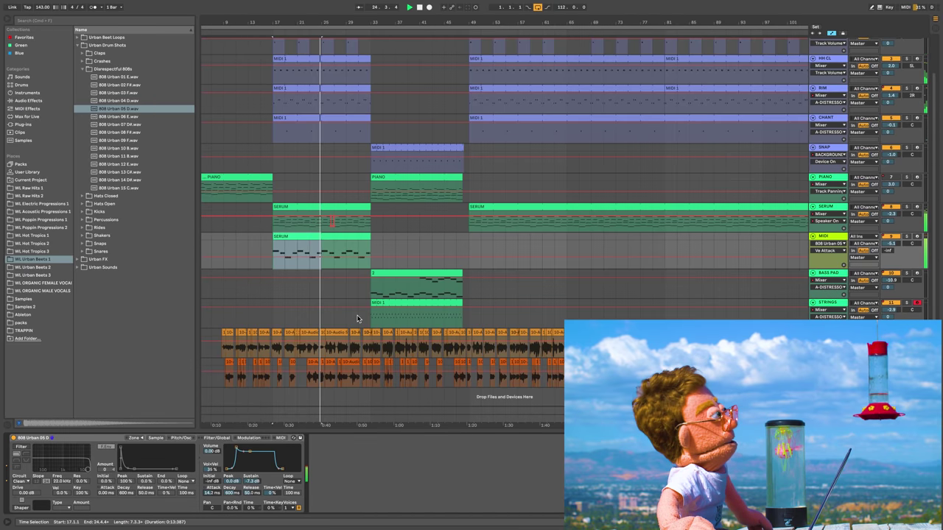
Show the 808 clip's pitch bend envelope again and draw a ramp from zero at 7.3 up to 8191 at bar 8.
left_click(327, 234)
double_click(327, 234)
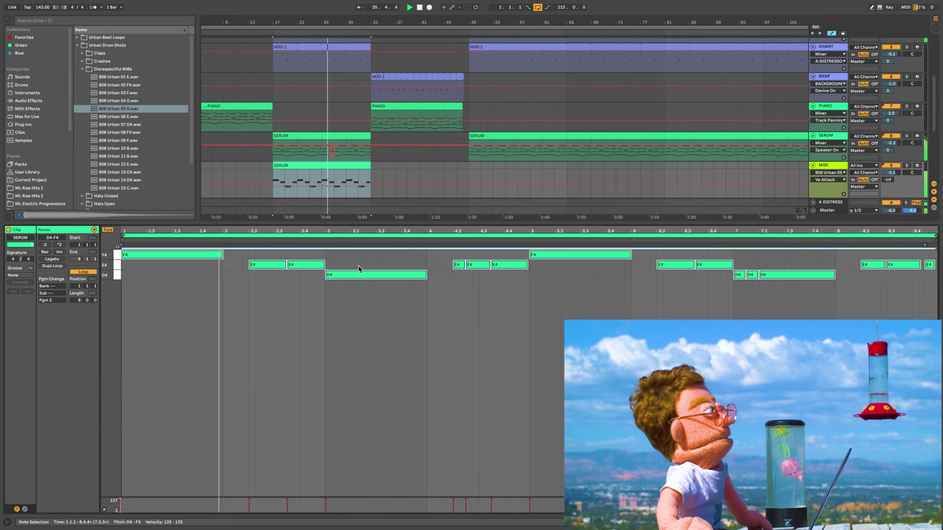
left_click(26, 509)
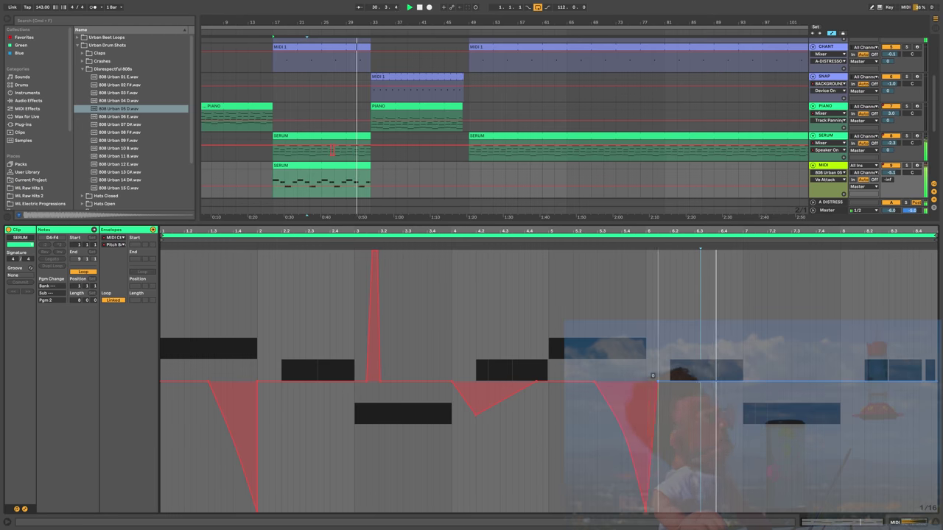
left_click_drag(840, 395, 790, 393)
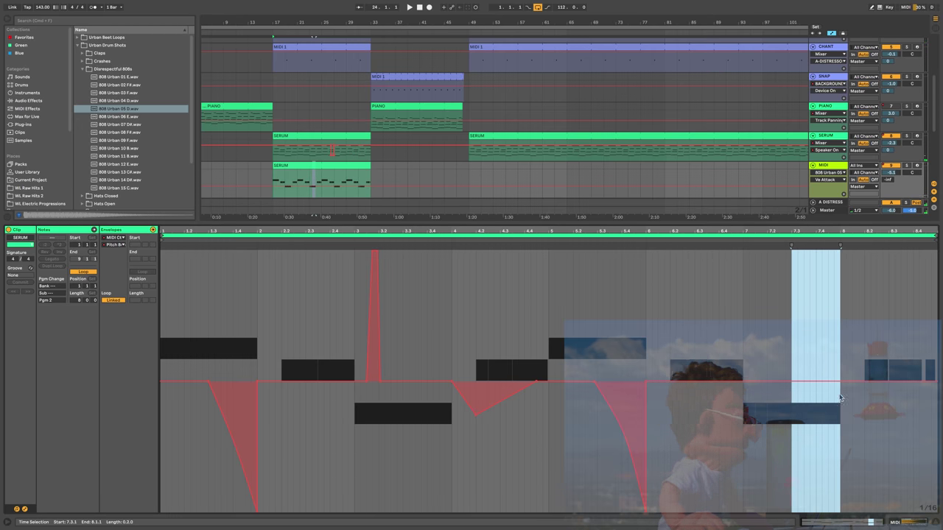
left_click_drag(810, 379, 811, 250)
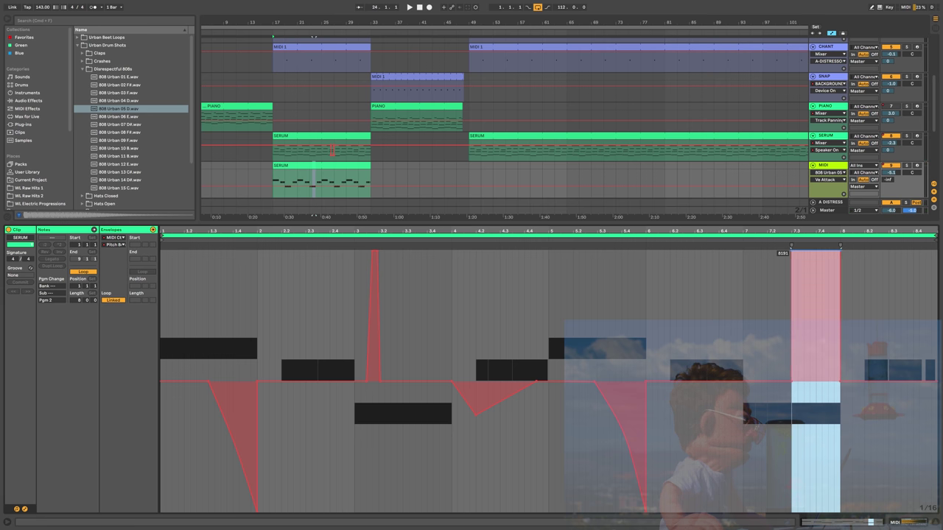
left_click(792, 251)
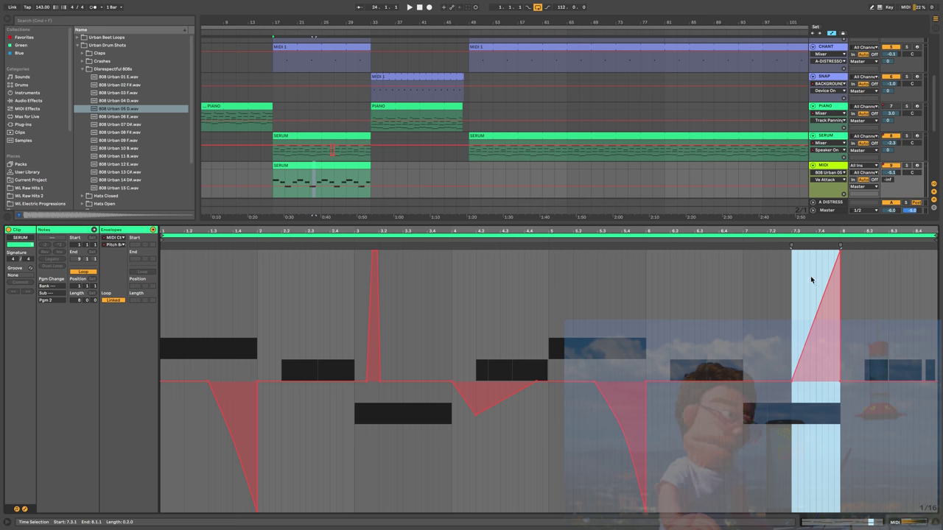
left_click(869, 381)
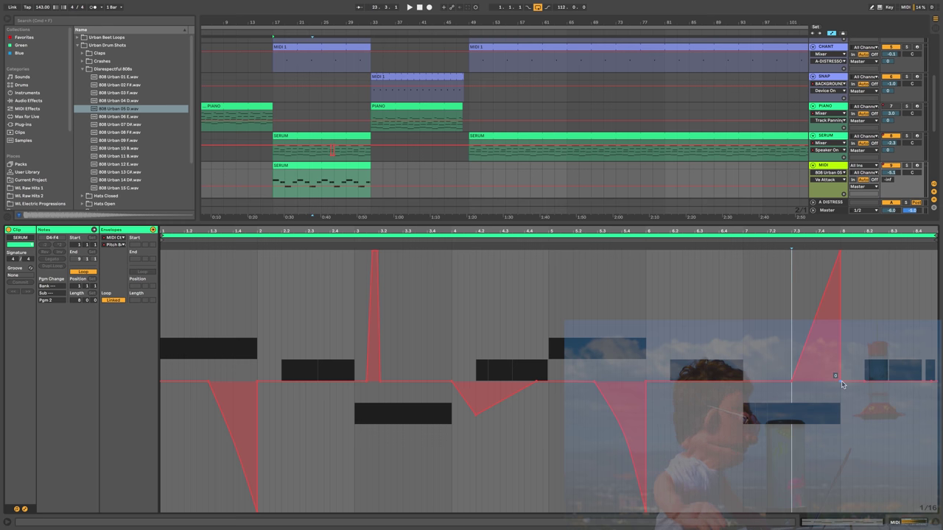
Play the clip back with the new bends and set the 808 track's volume to -4.7 dB.
key("space")
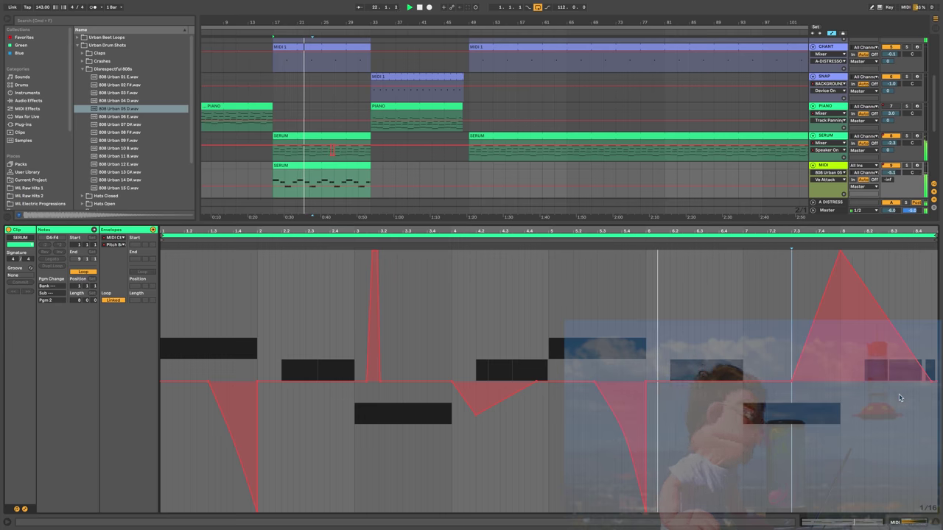
left_click(893, 172)
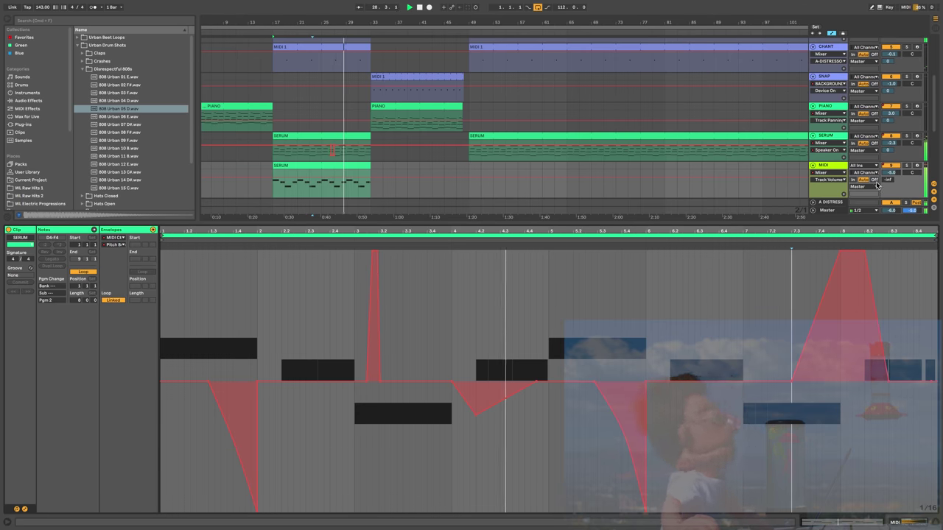
left_click_drag(890, 174, 889, 171)
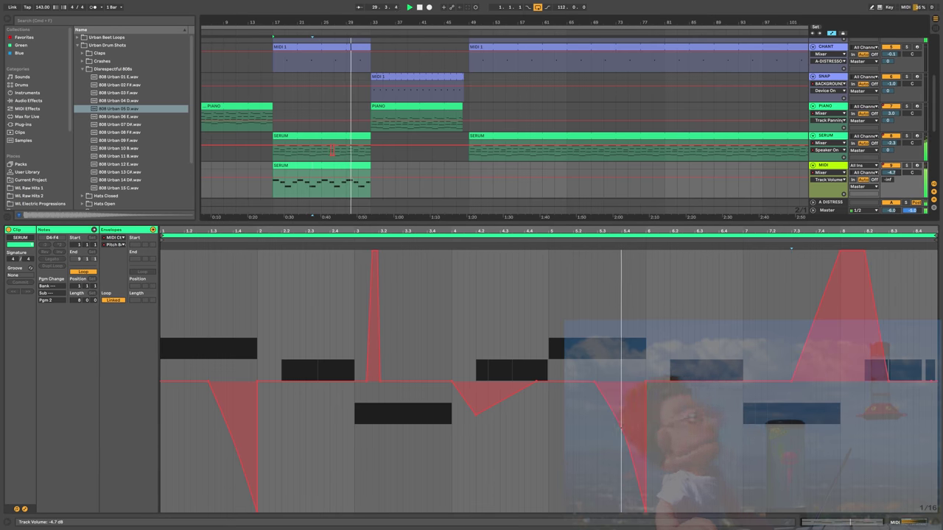